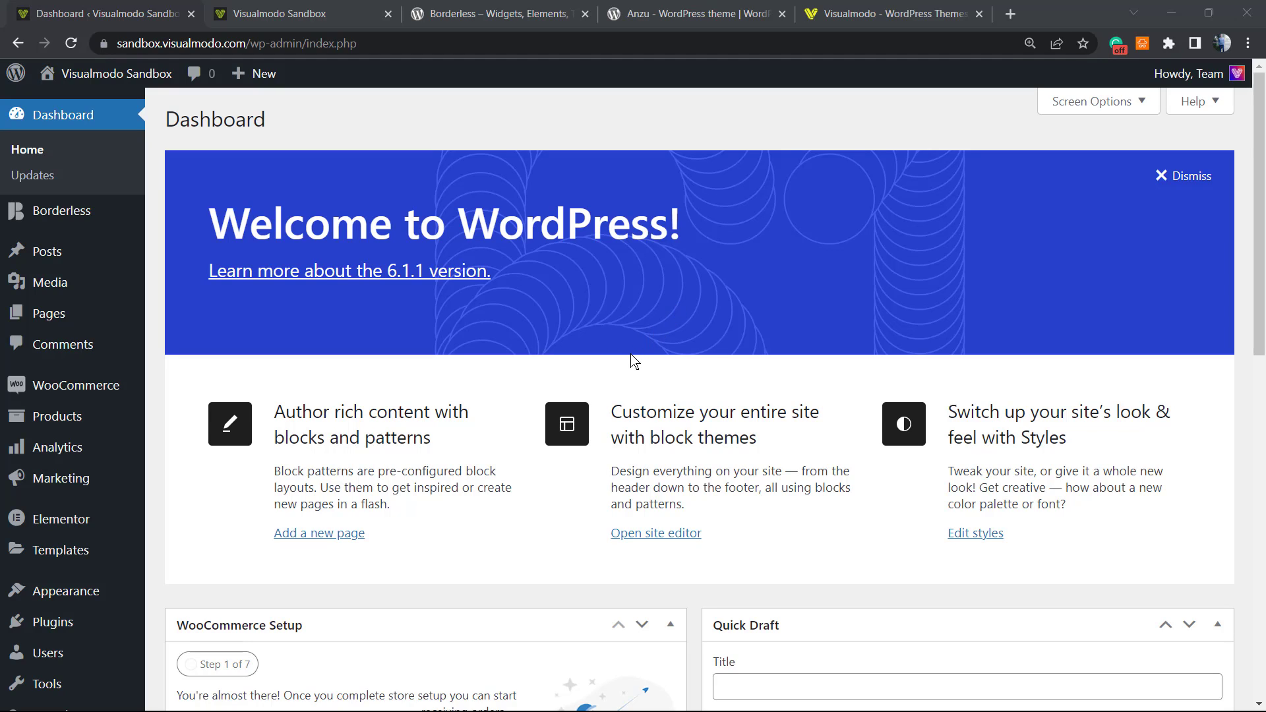
On the live site, scroll down and highlight the footer credit line.
click(265, 12)
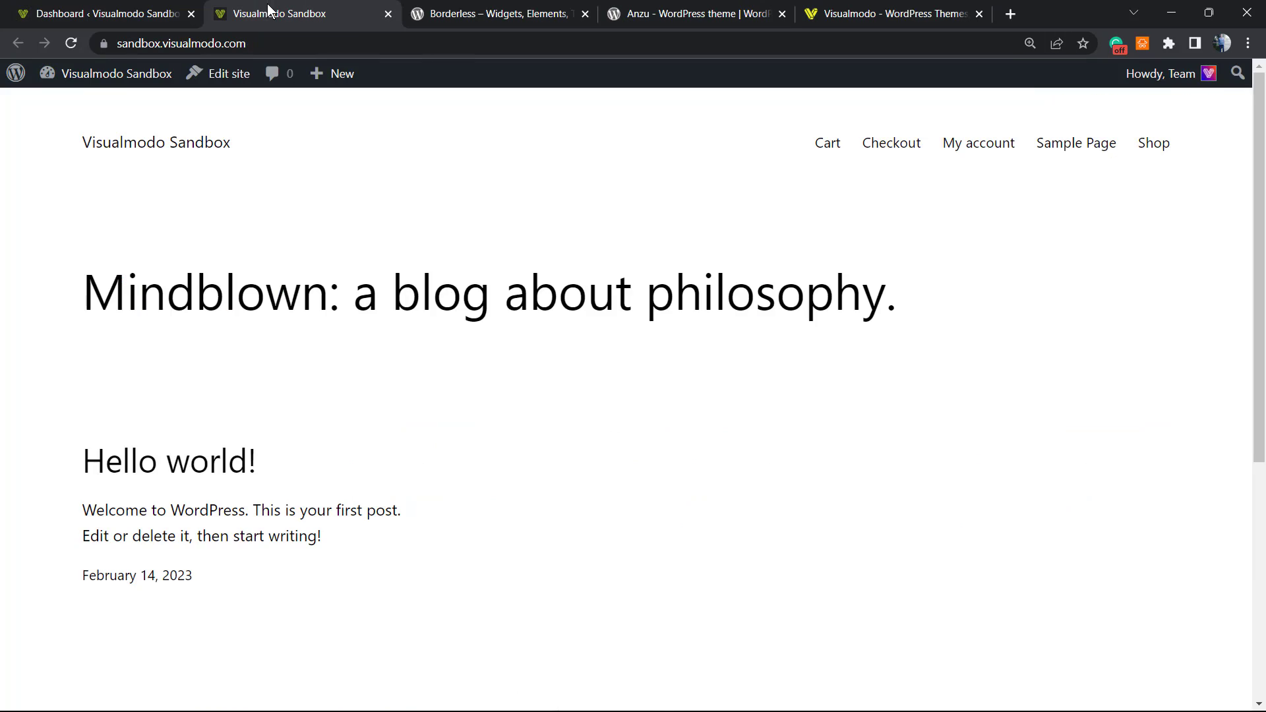
scroll(583, 438, down, 4)
scroll(583, 437, down, 2)
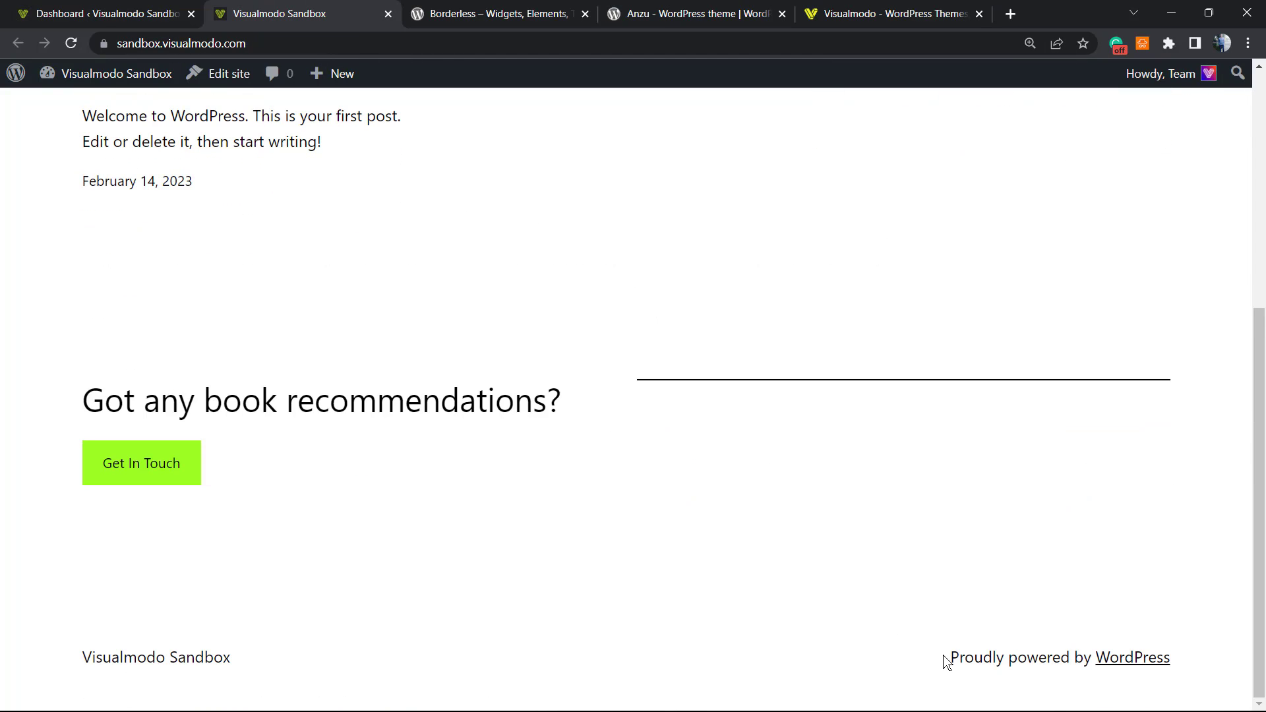
drag(945, 656, 982, 663)
triple_click(995, 655)
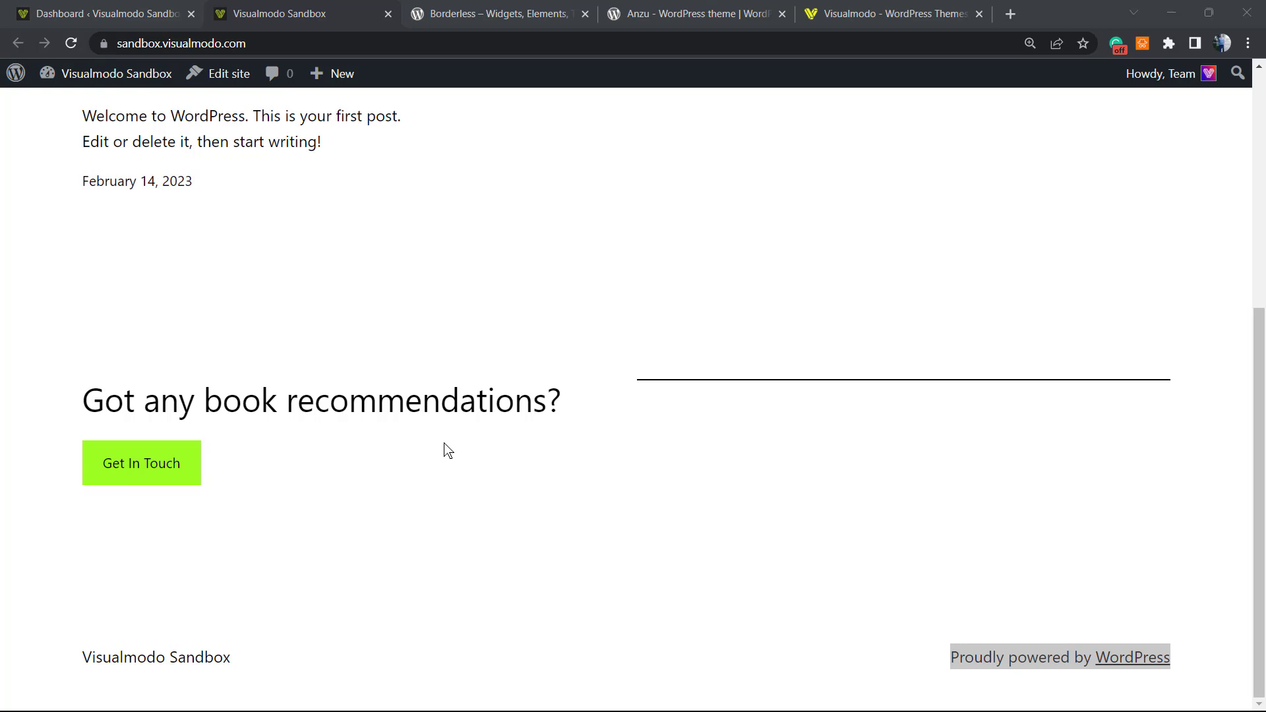
drag(951, 657, 891, 651)
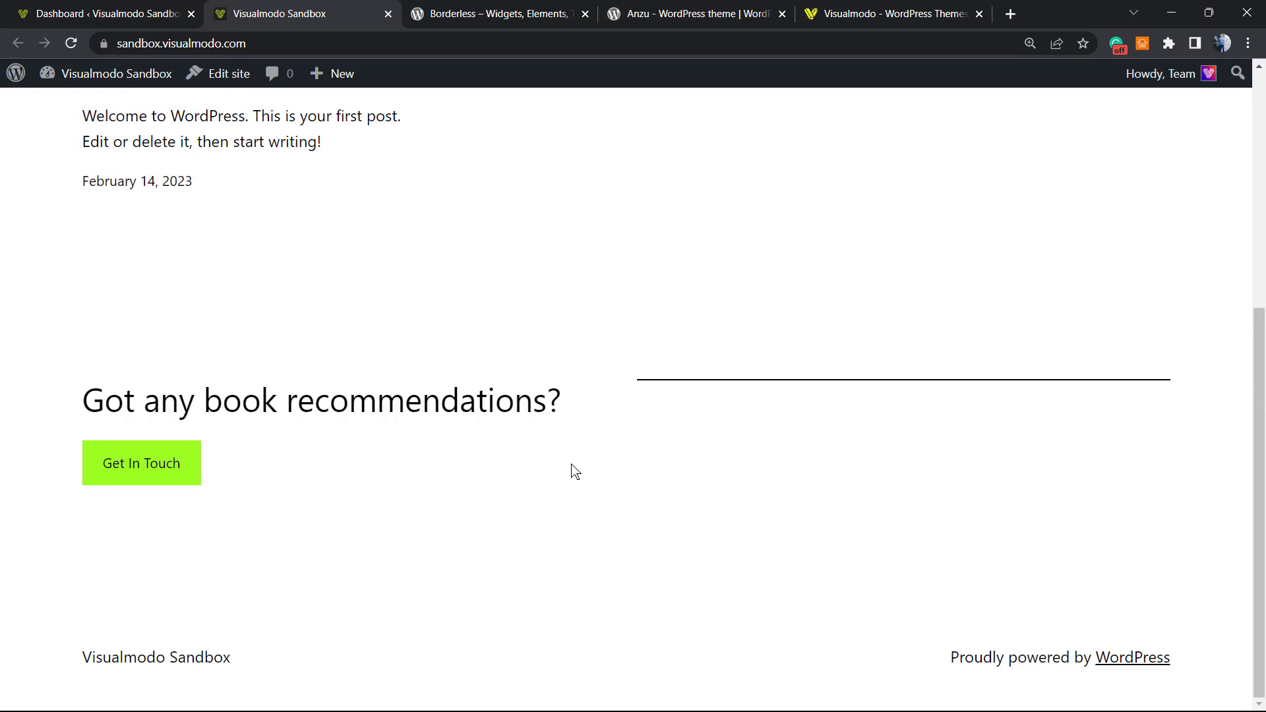
Return to the admin dashboard and launch Appearance > Editor (beta).
key(ctrl+Page_Up)
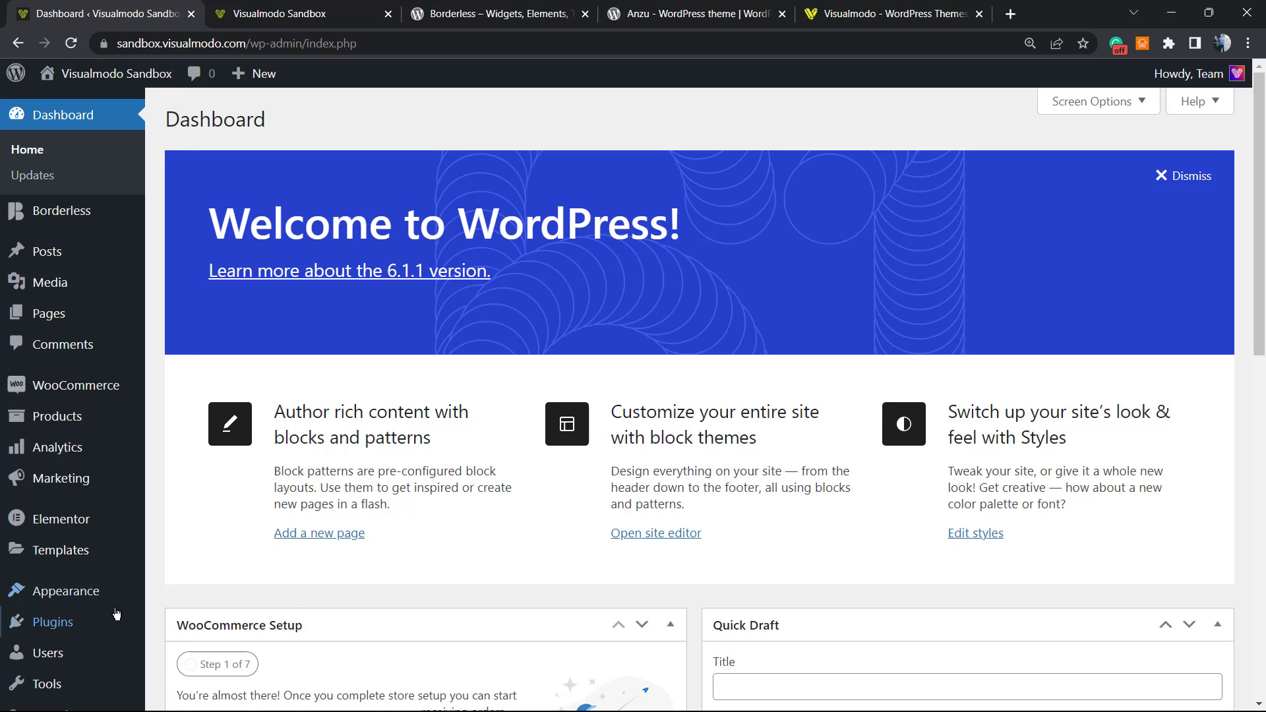
mouse_move(101, 598)
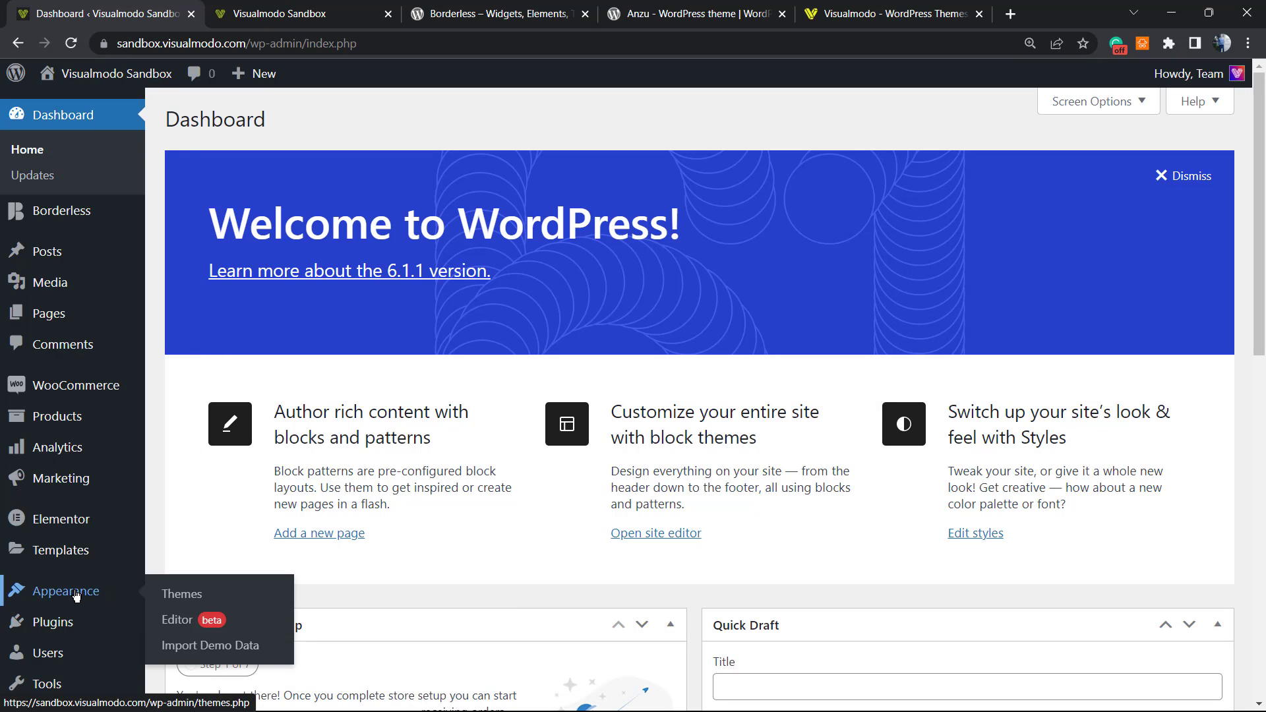
click(176, 627)
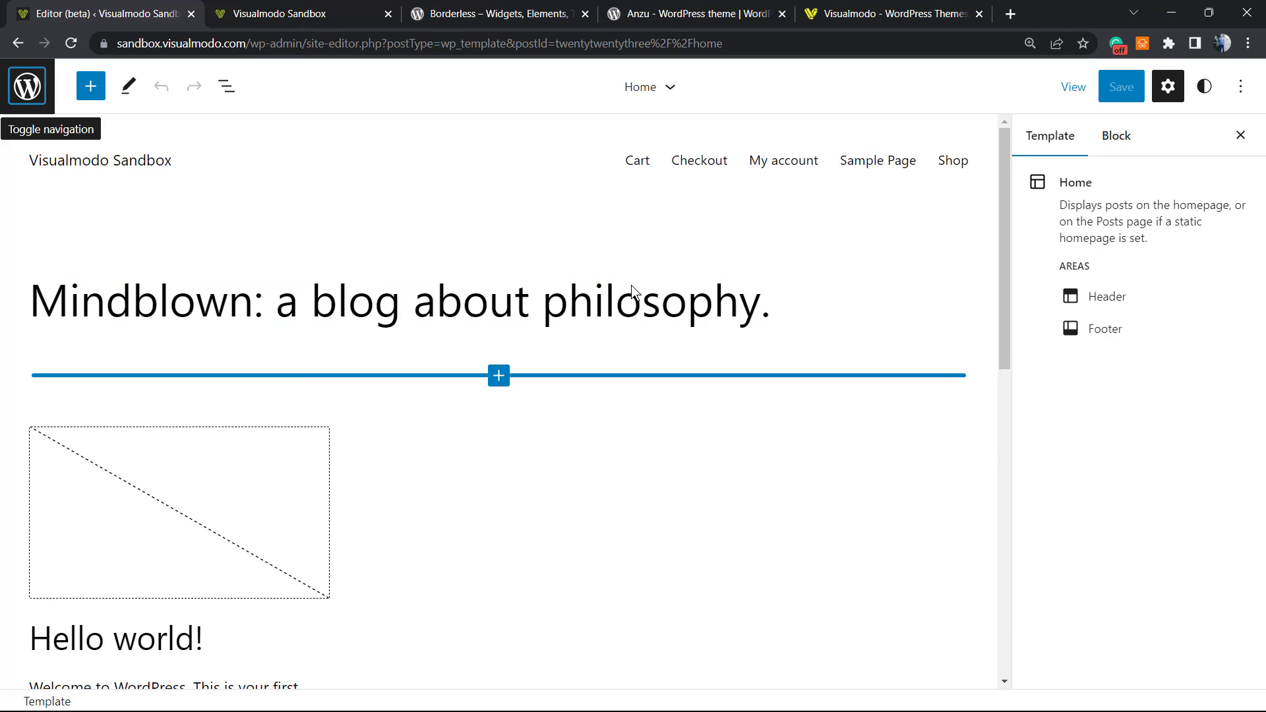
In the Home template footer credit, remove the link from 'WordPress'.
scroll(601, 462, down, 10)
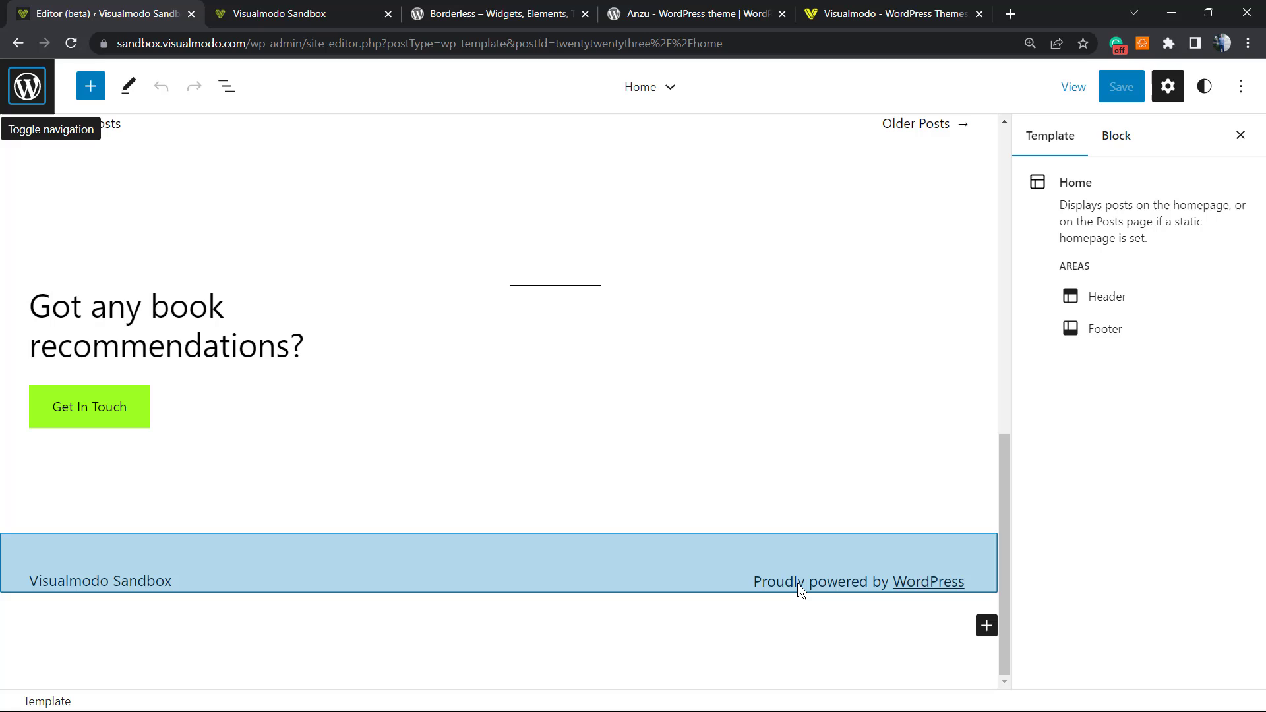
click(781, 591)
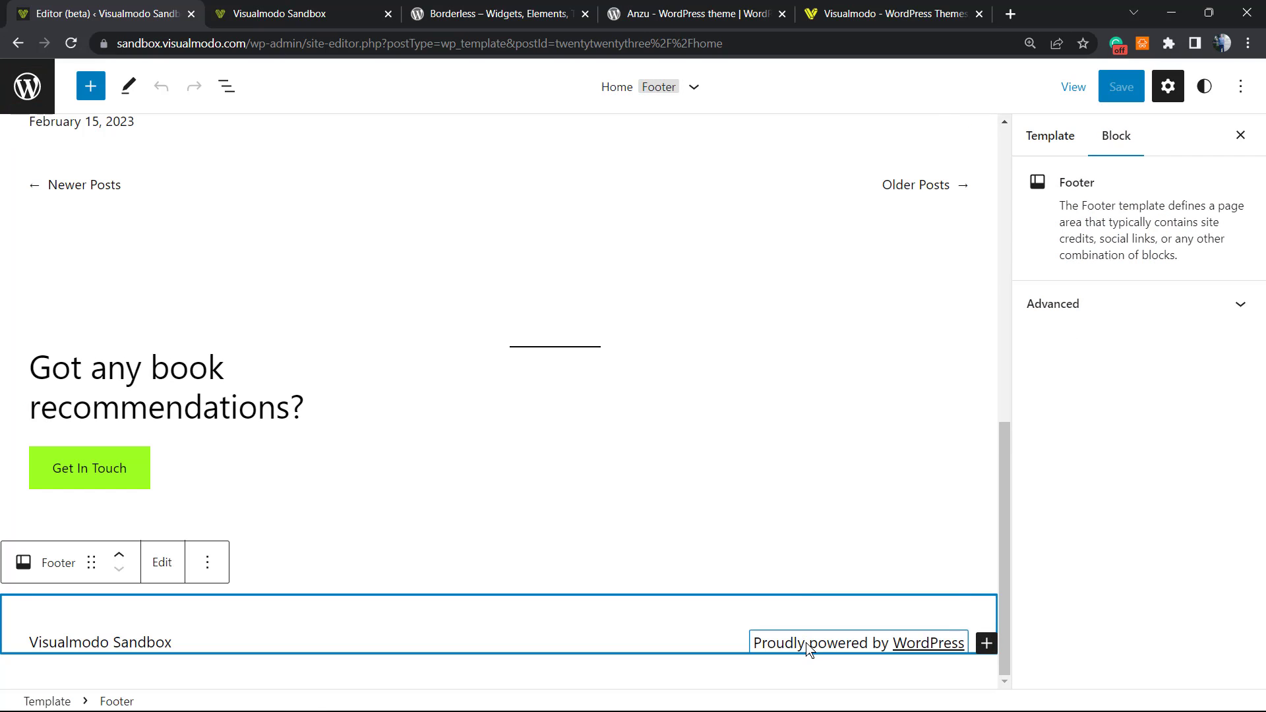
click(807, 644)
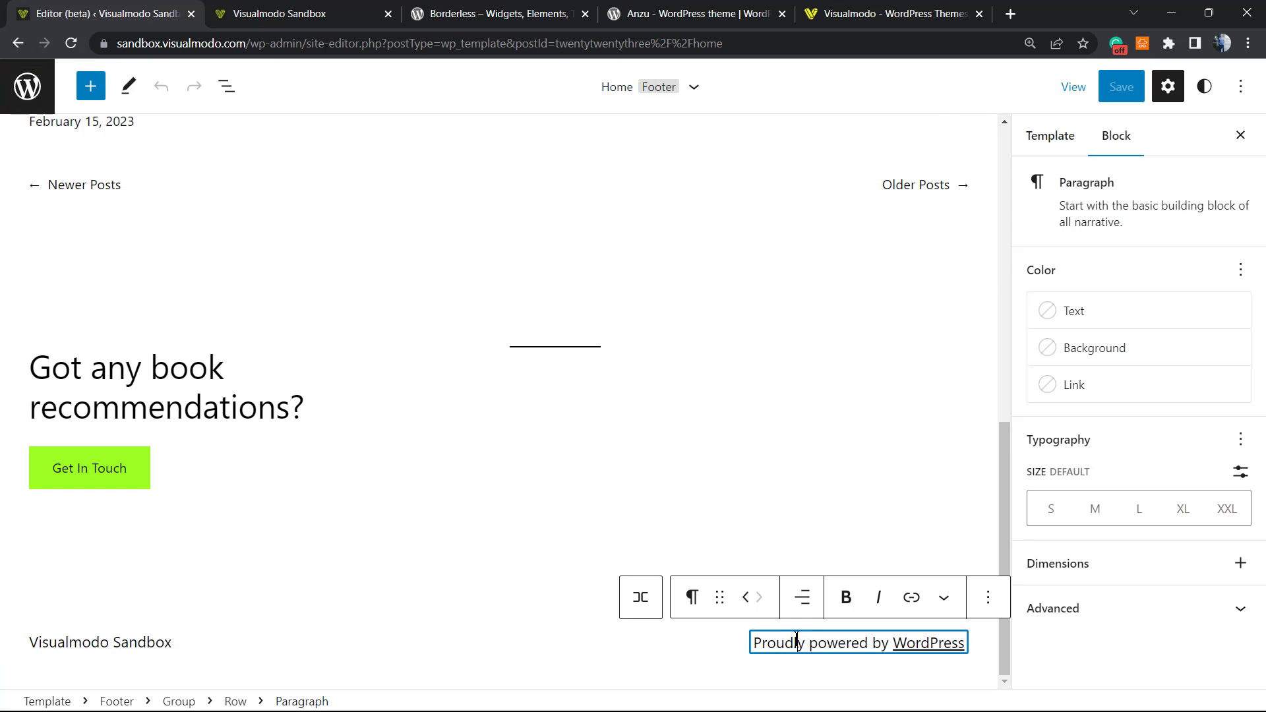
triple_click(796, 643)
key(Escape)
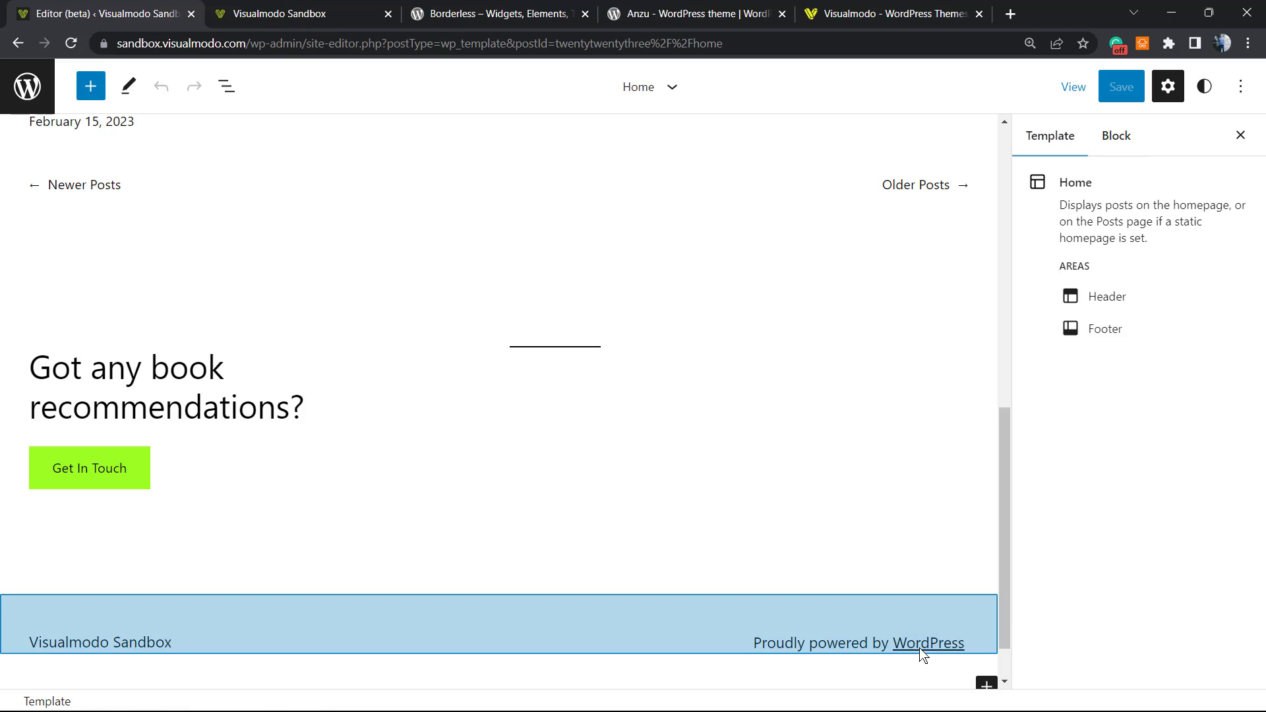
click(904, 646)
click(911, 646)
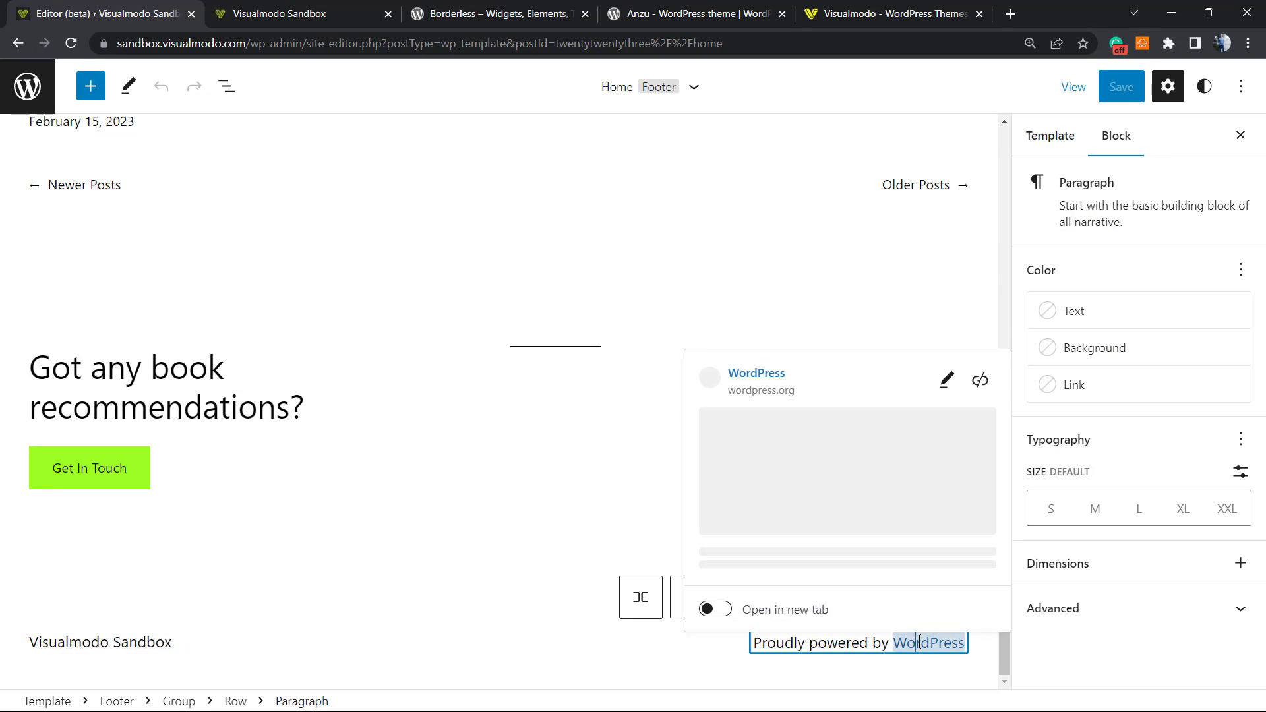
click(978, 367)
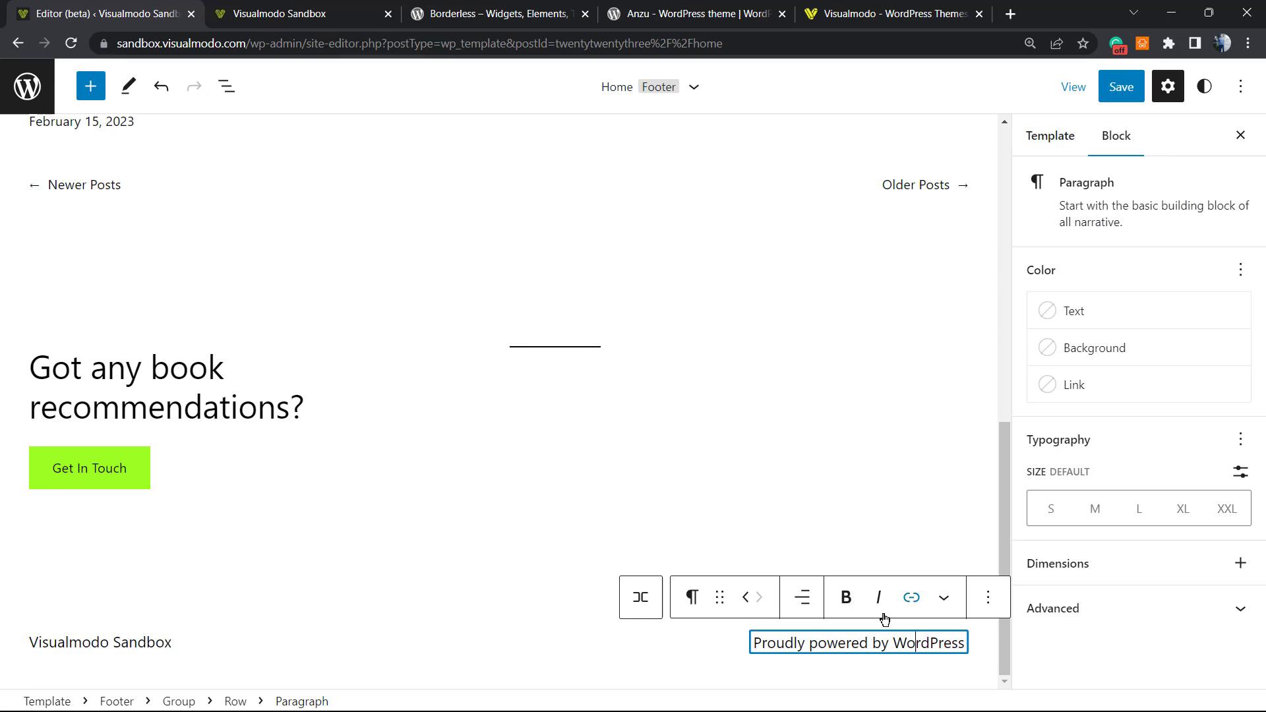
double_click(905, 644)
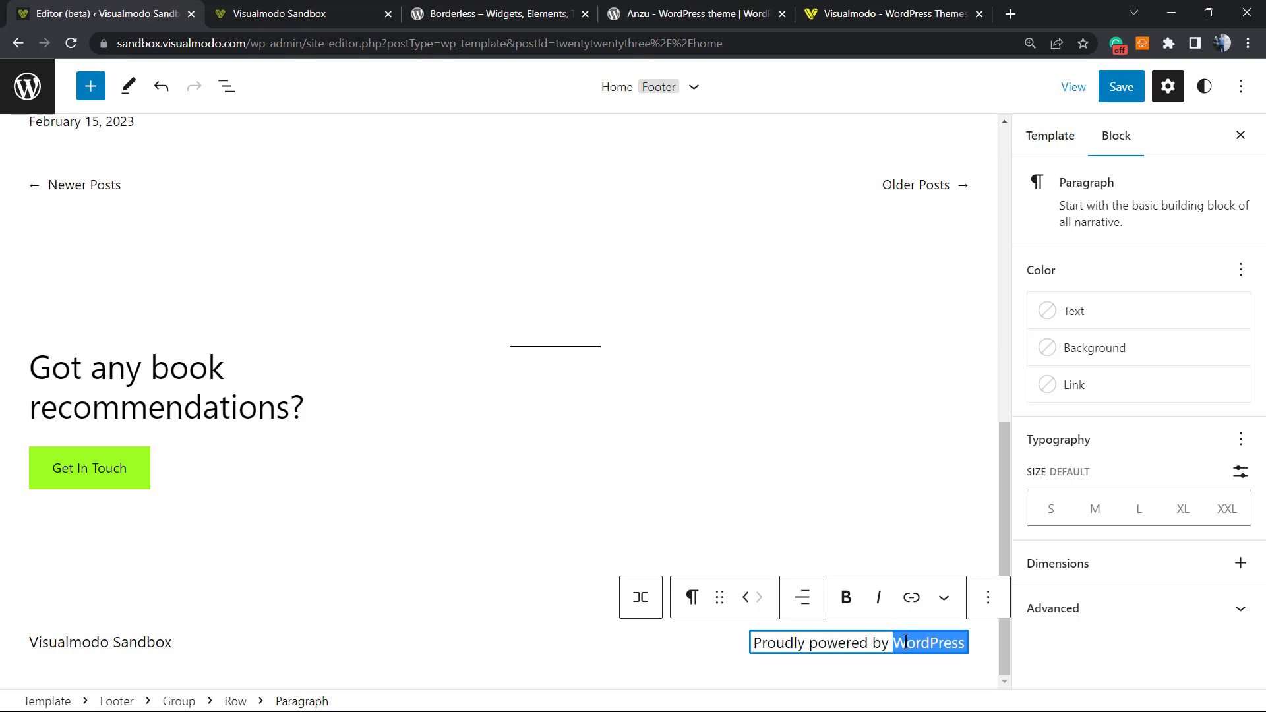
text(Vis)
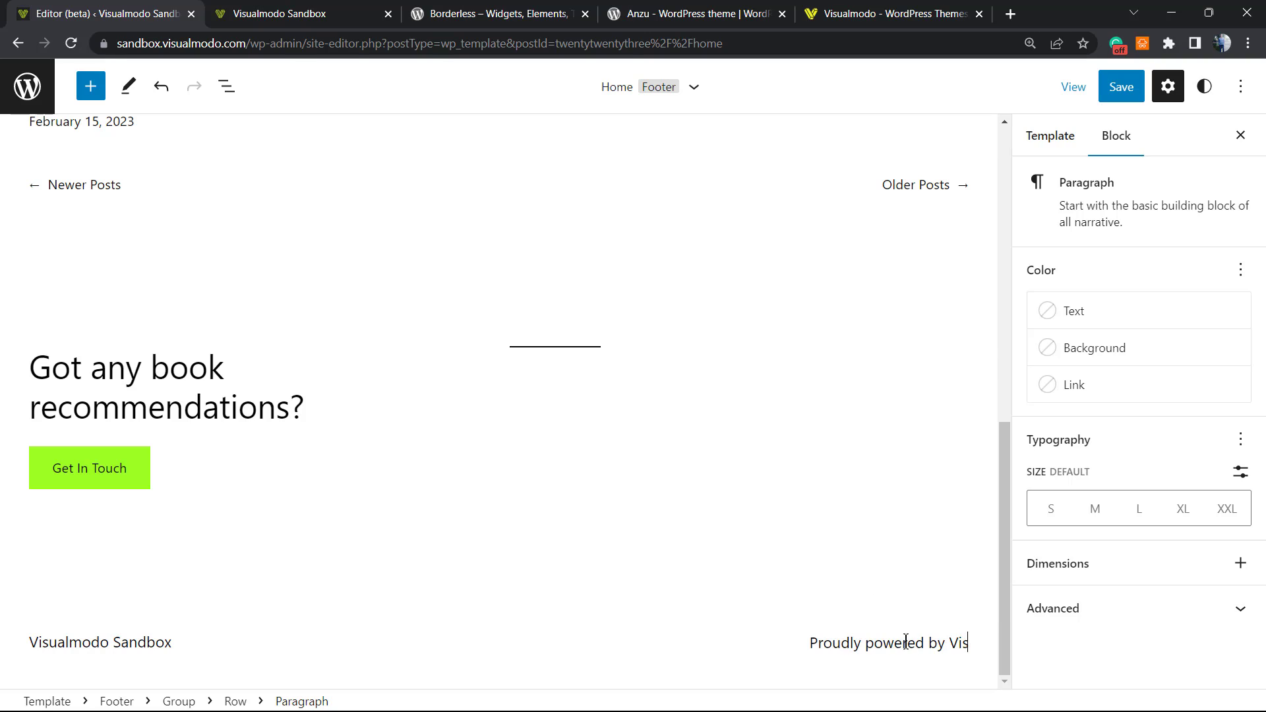
text(ualmodo)
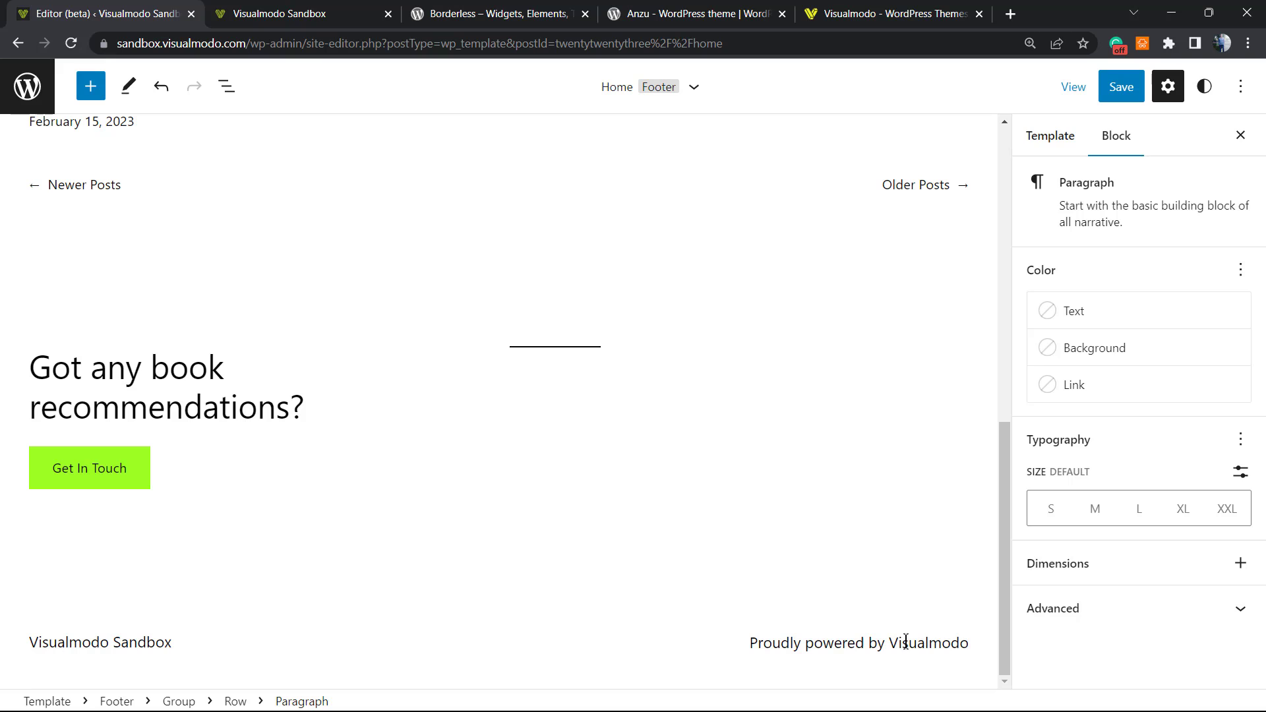
double_click(905, 643)
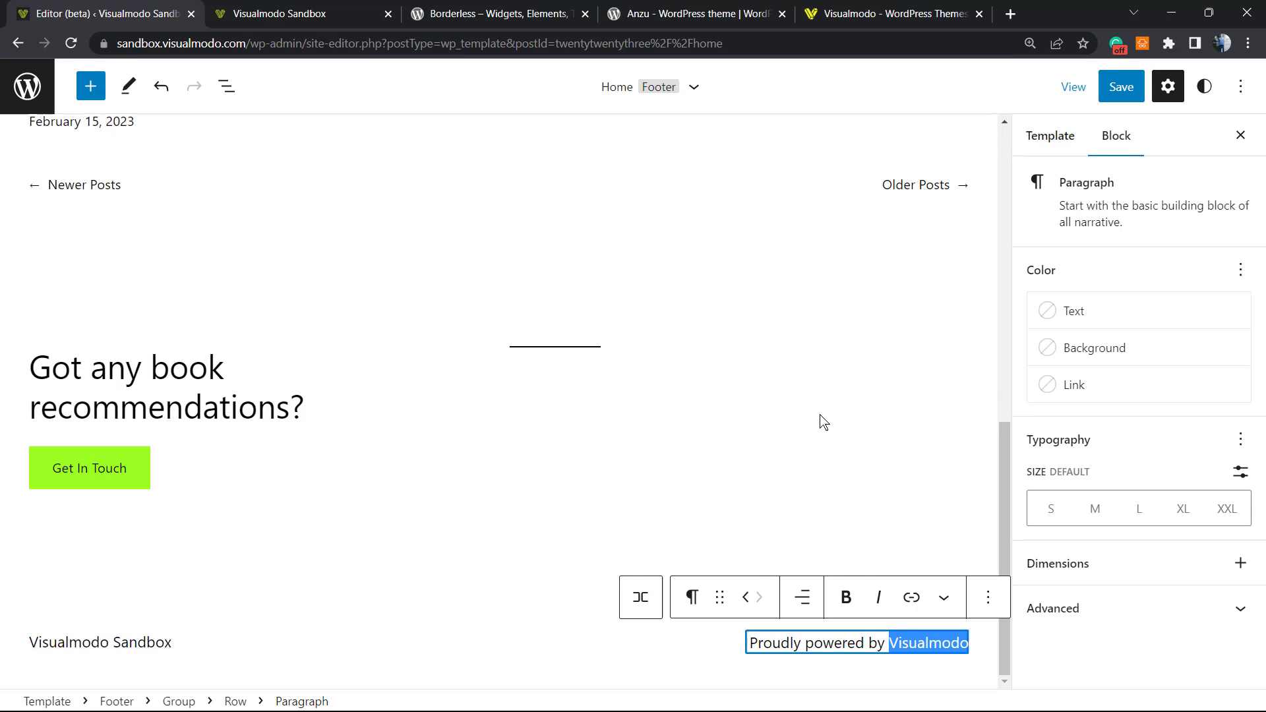
click(912, 597)
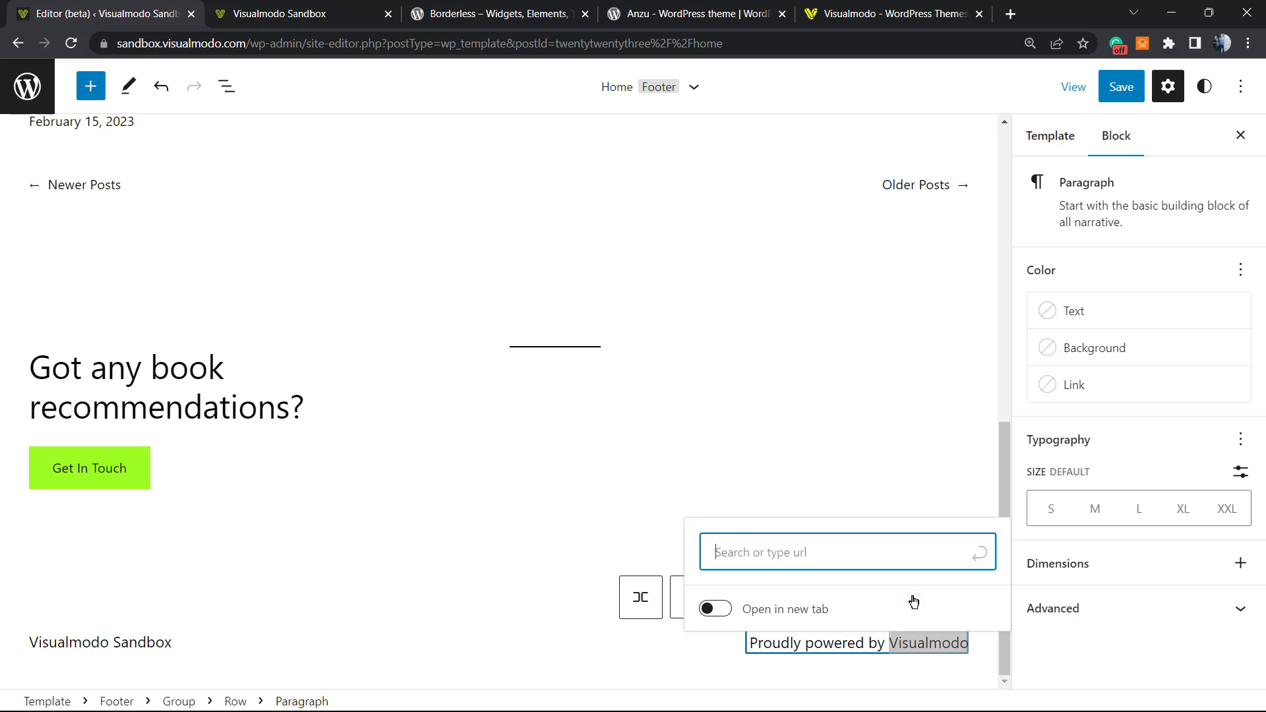
text(https://visualmodo.com/)
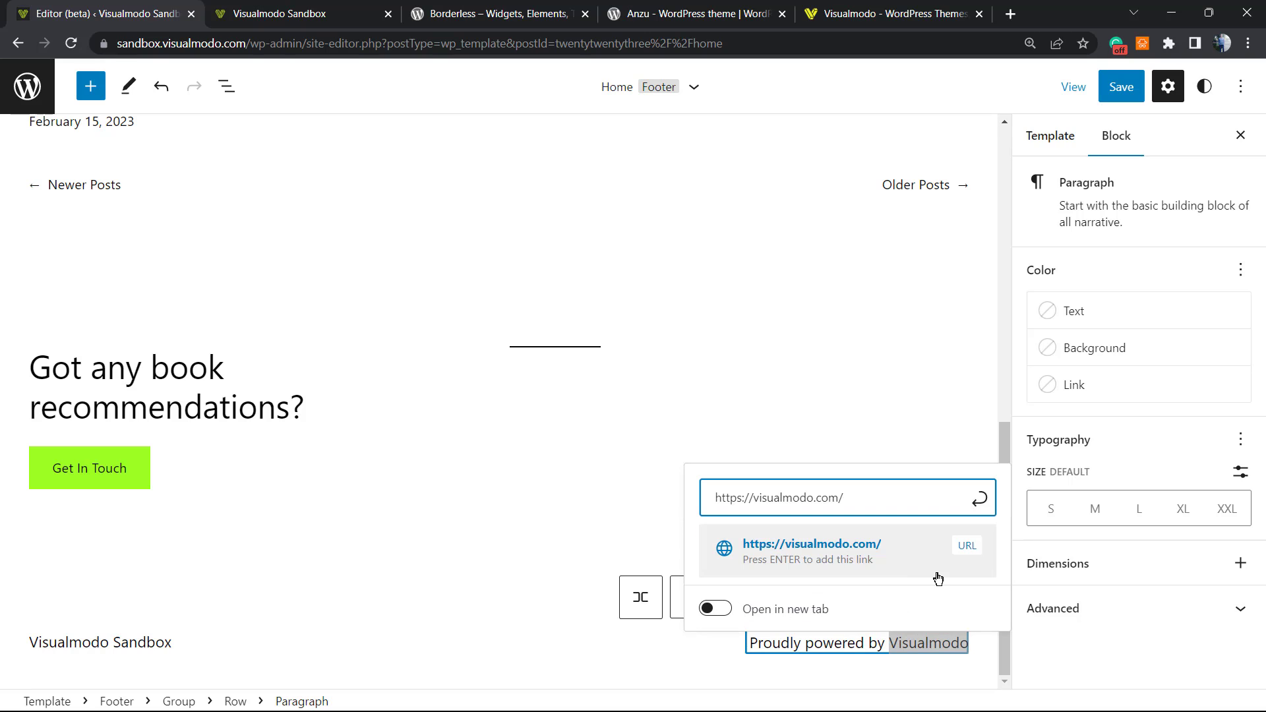
click(979, 498)
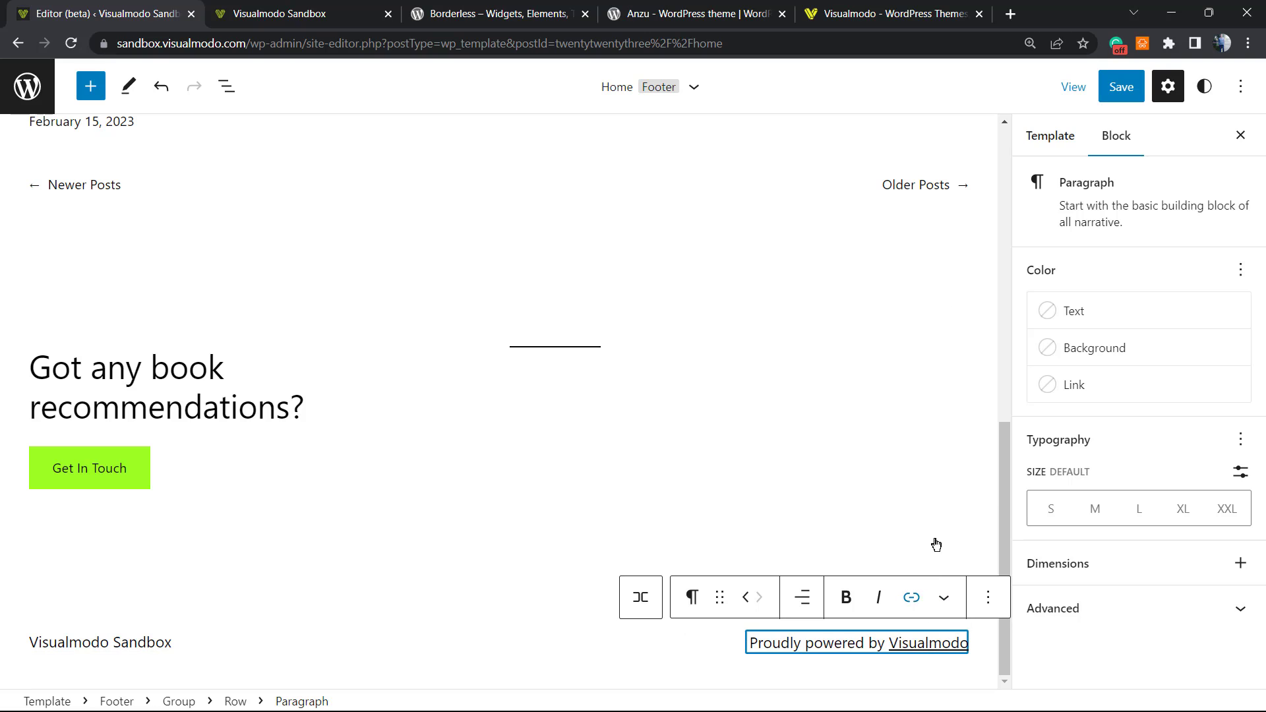
Save the edited footer and reload the live site.
click(1115, 92)
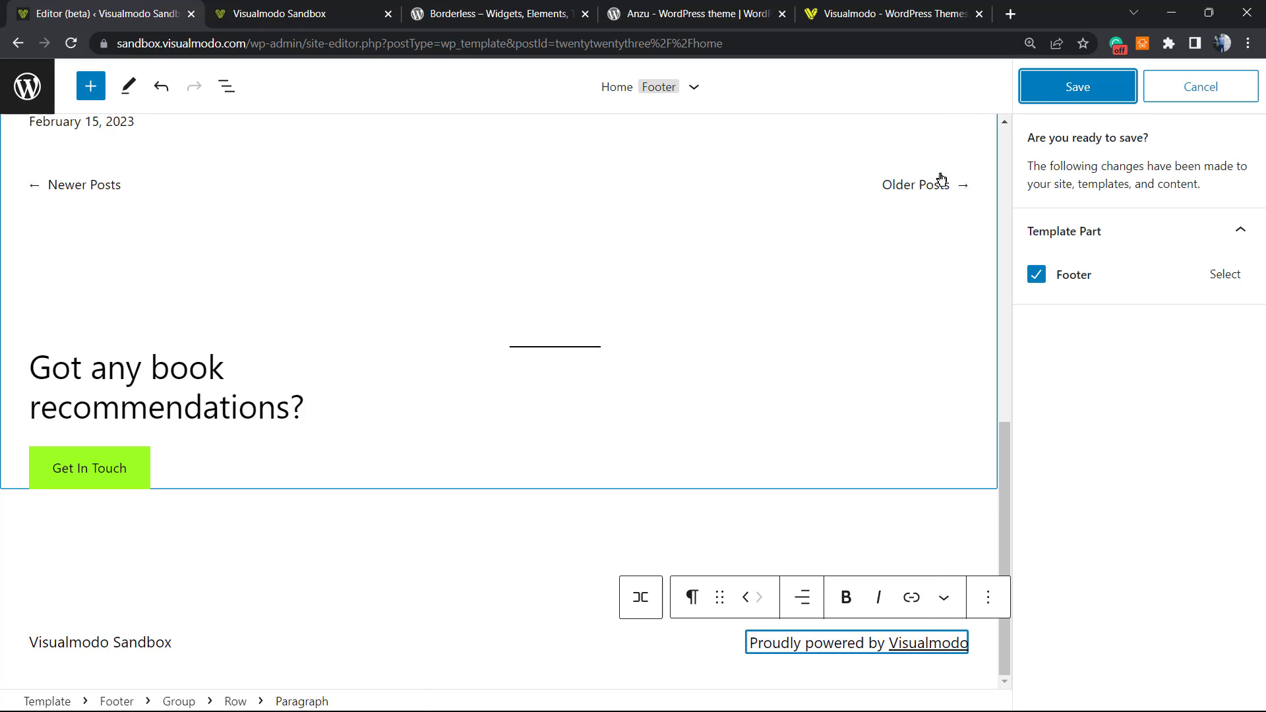
click(1121, 87)
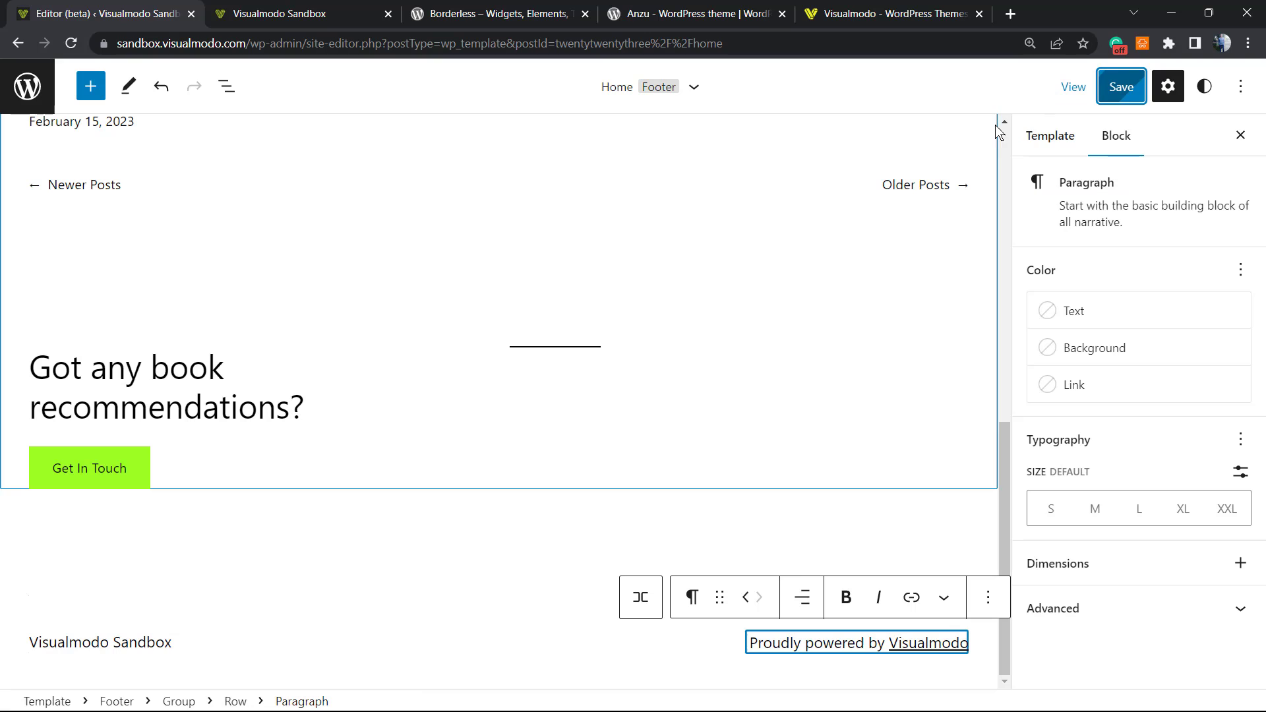
click(279, 13)
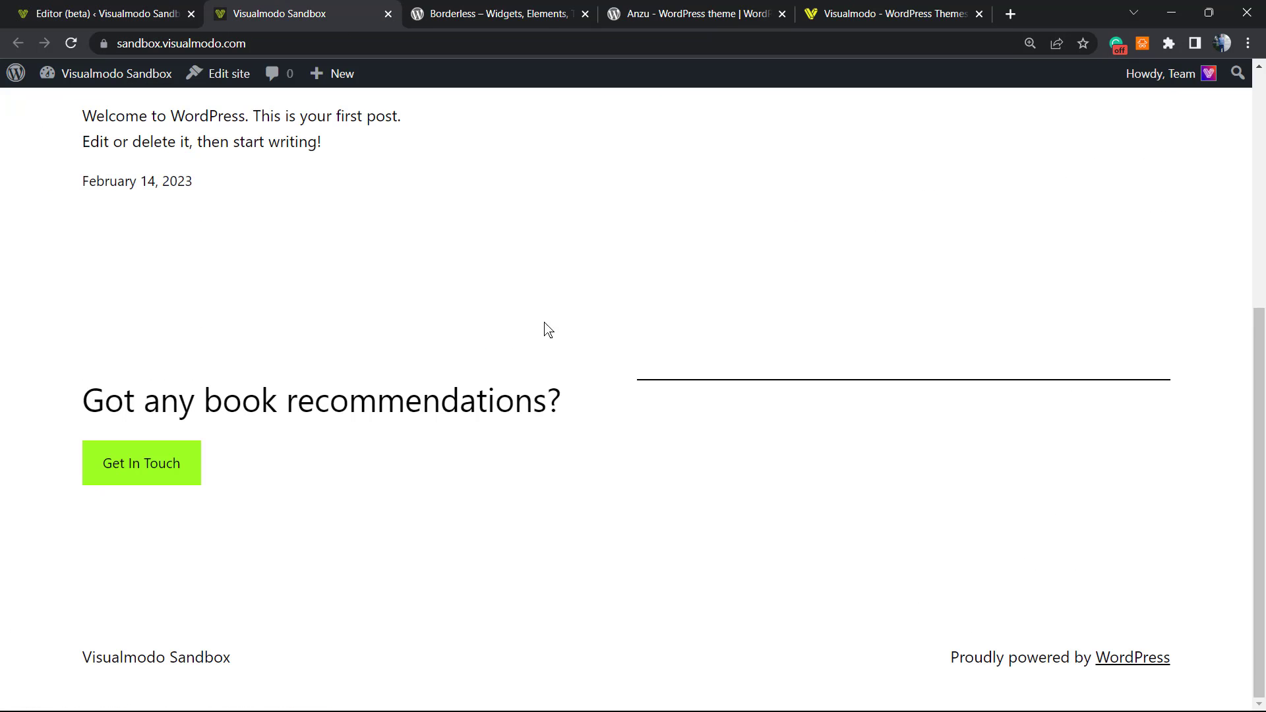
key(F5)
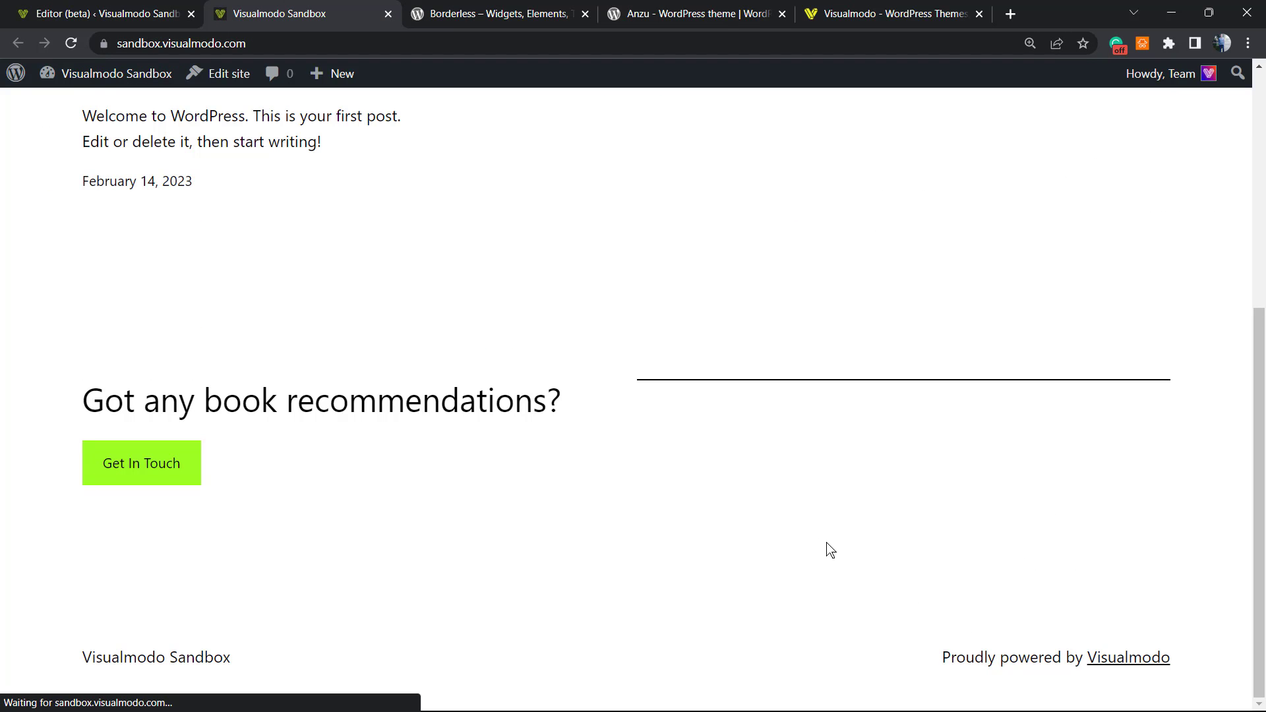
Highlight the new 'Proudly powered by Visualmodo' credit and the footer site title to verify them.
drag(946, 658, 1112, 682)
click(1060, 665)
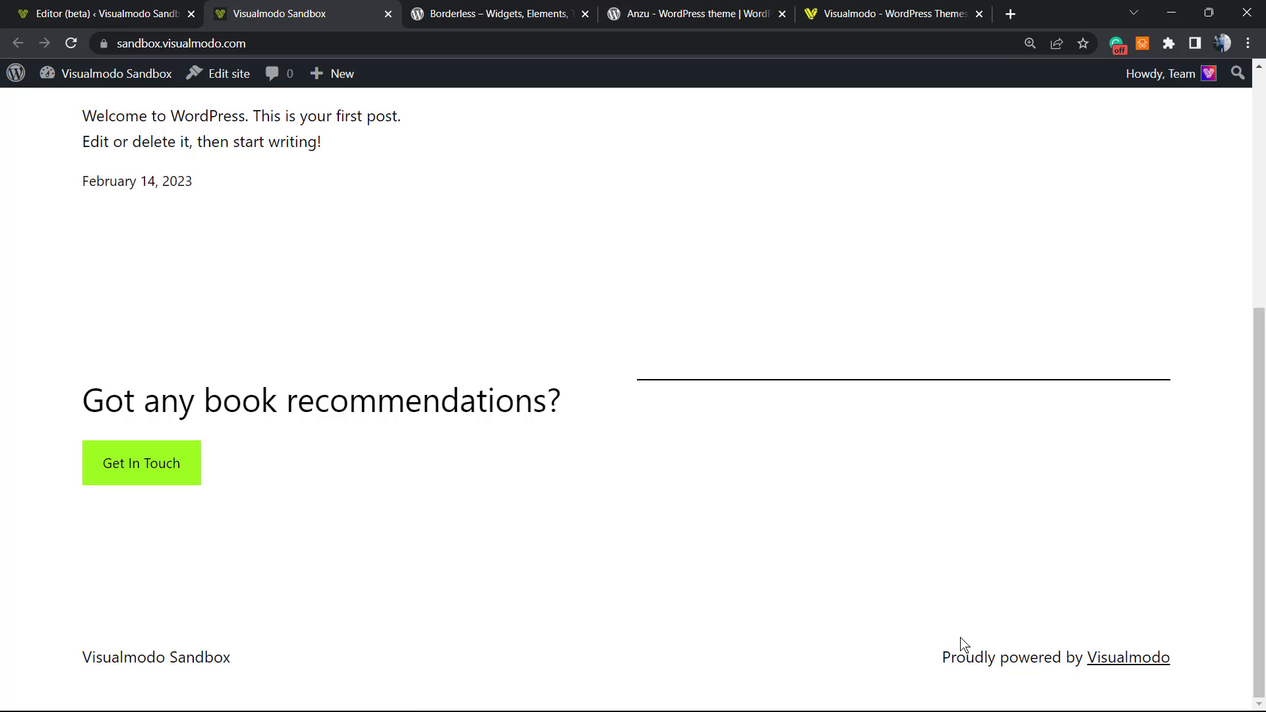
drag(252, 662, 84, 660)
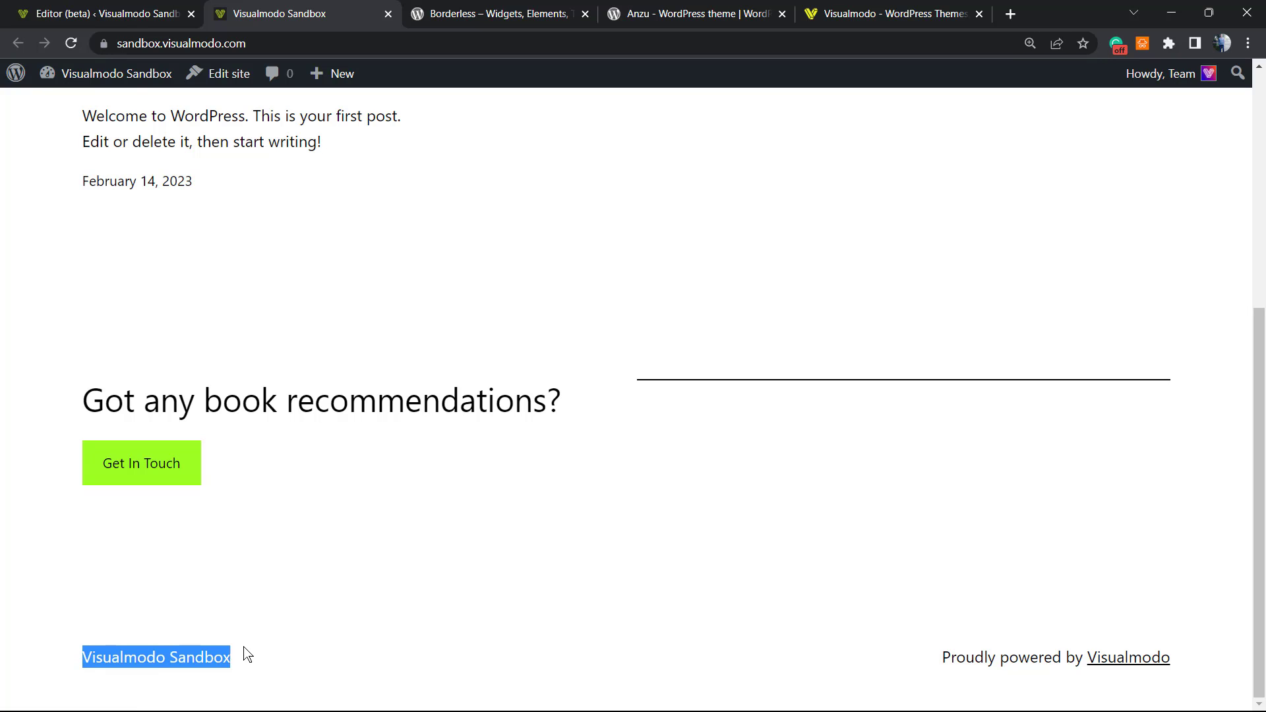
click(281, 658)
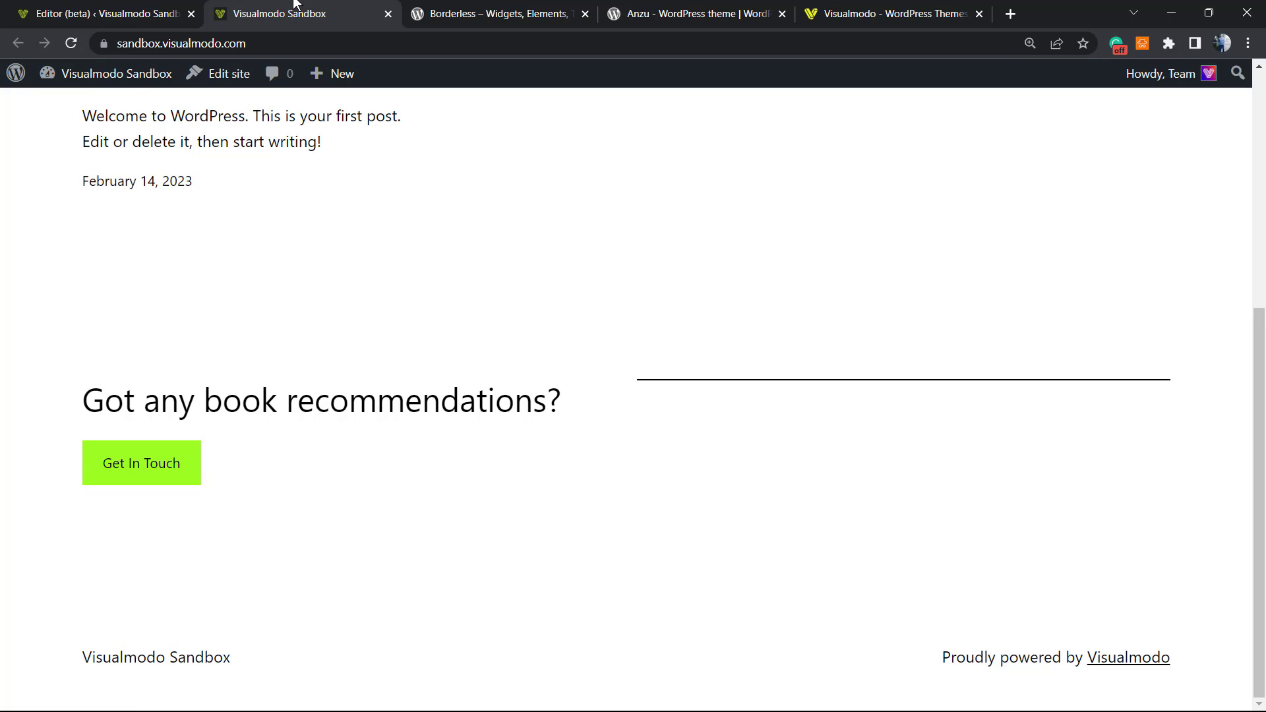
Leave the site editor for the dashboard and go to Appearance > Themes.
click(125, 6)
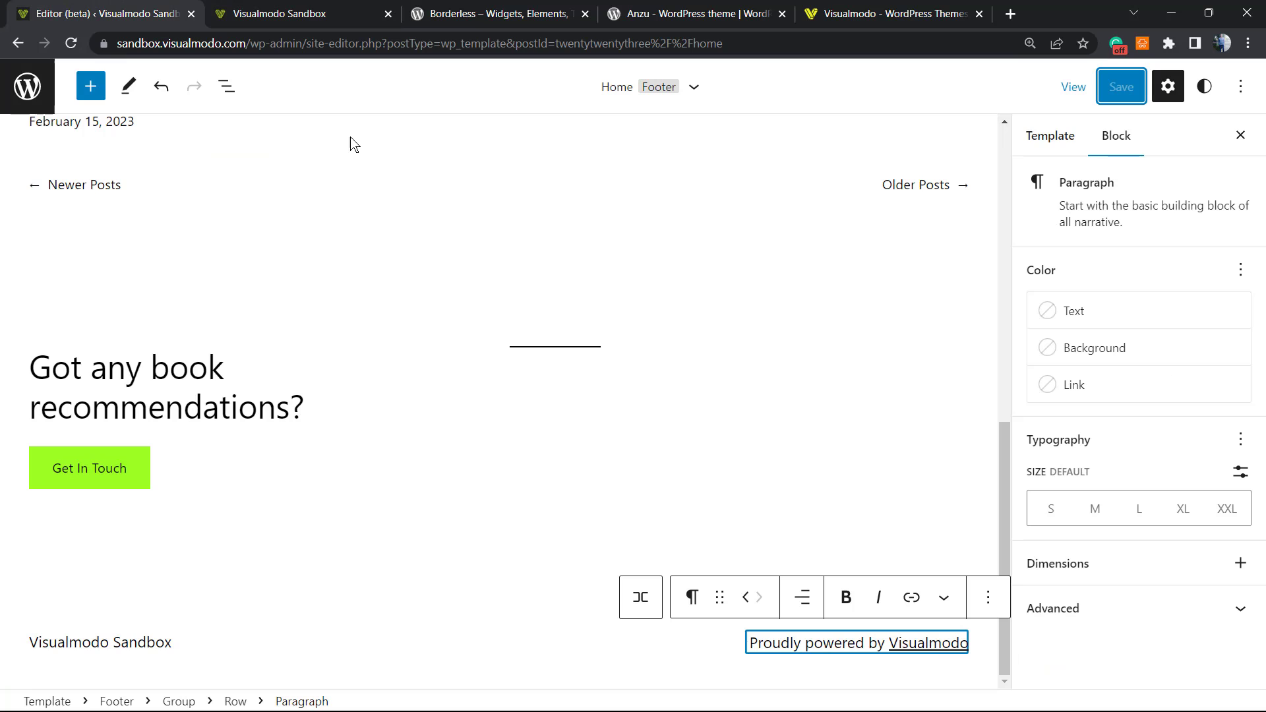
click(27, 86)
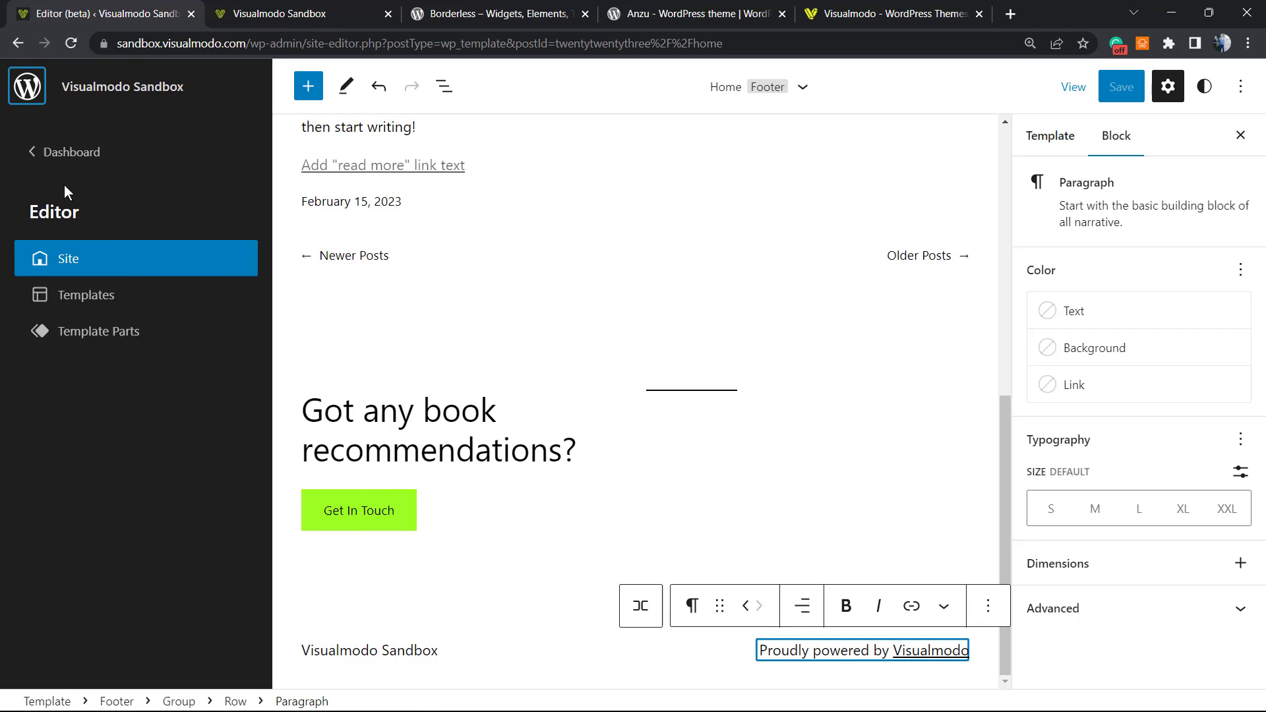
click(66, 152)
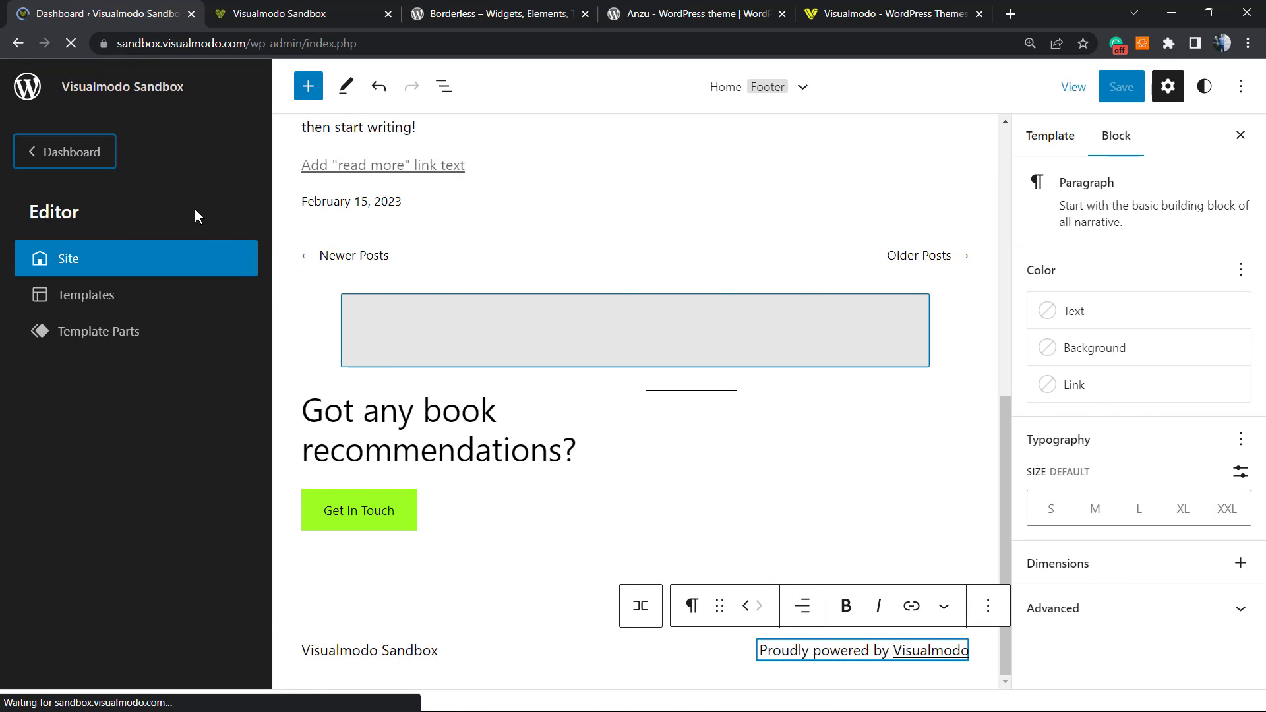
scroll(146, 412, down, 4)
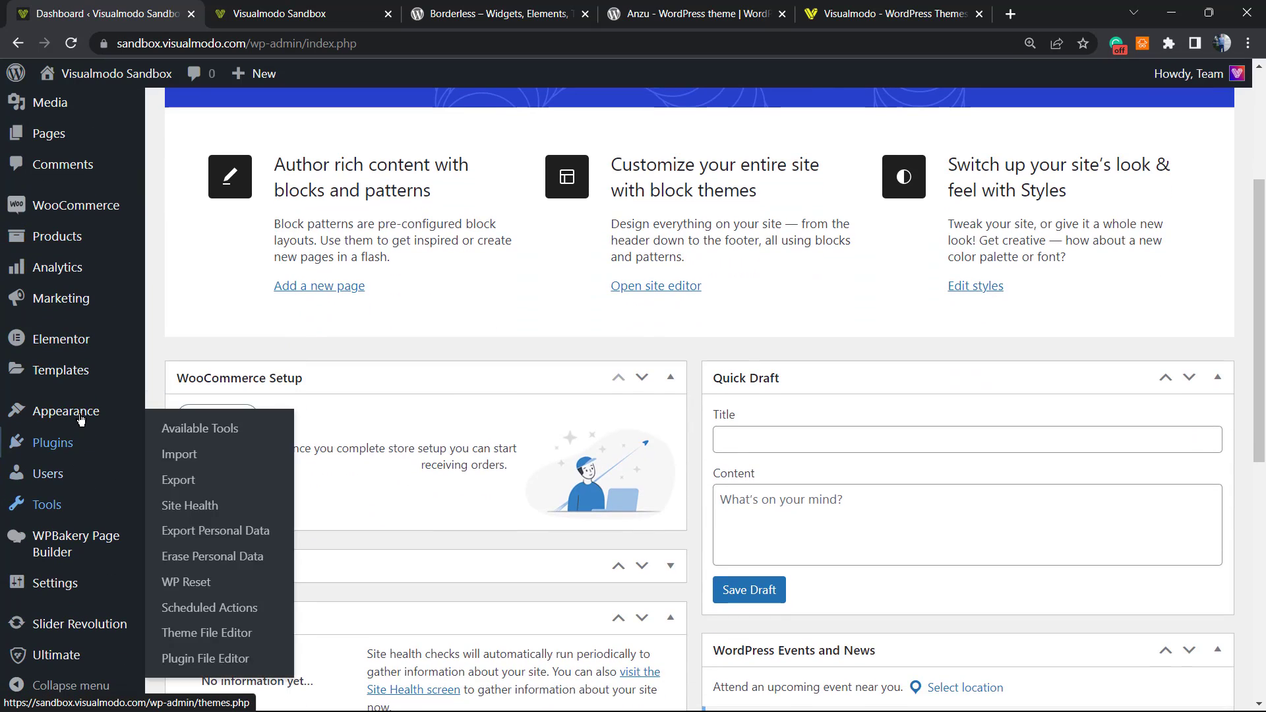
mouse_move(105, 414)
click(201, 417)
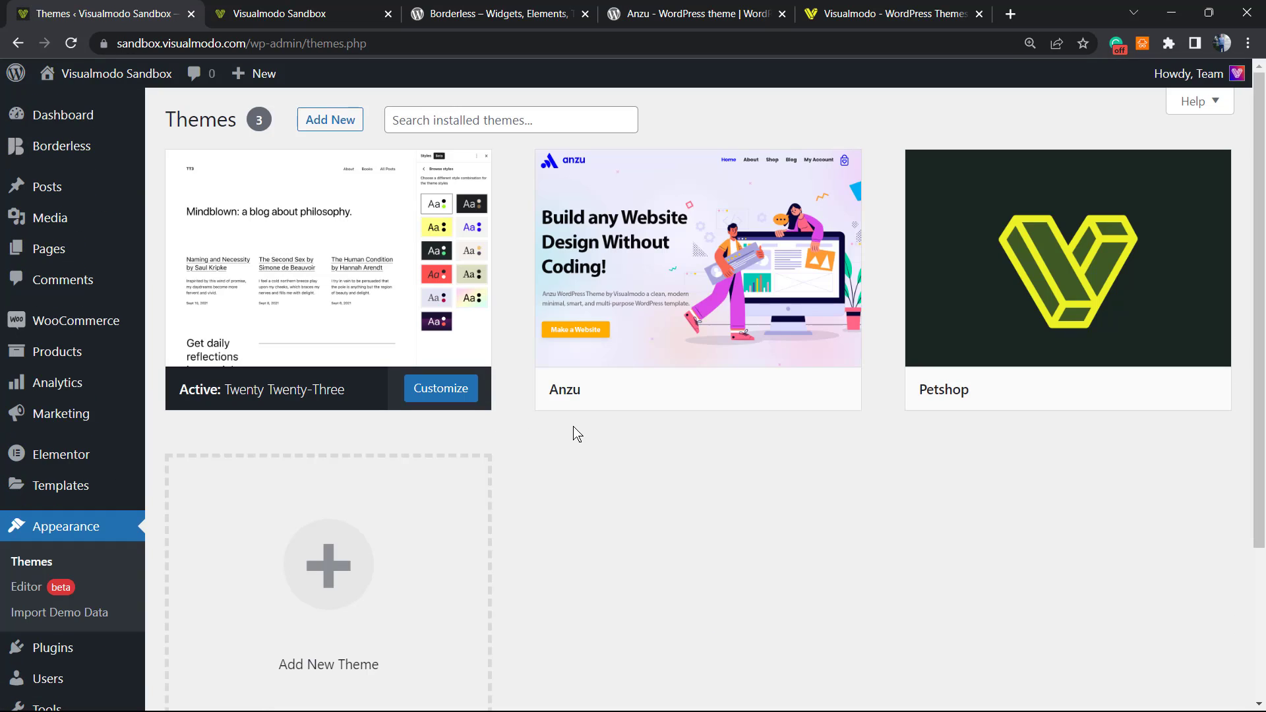
Delete the Anzu theme from its details view and confirm.
click(723, 284)
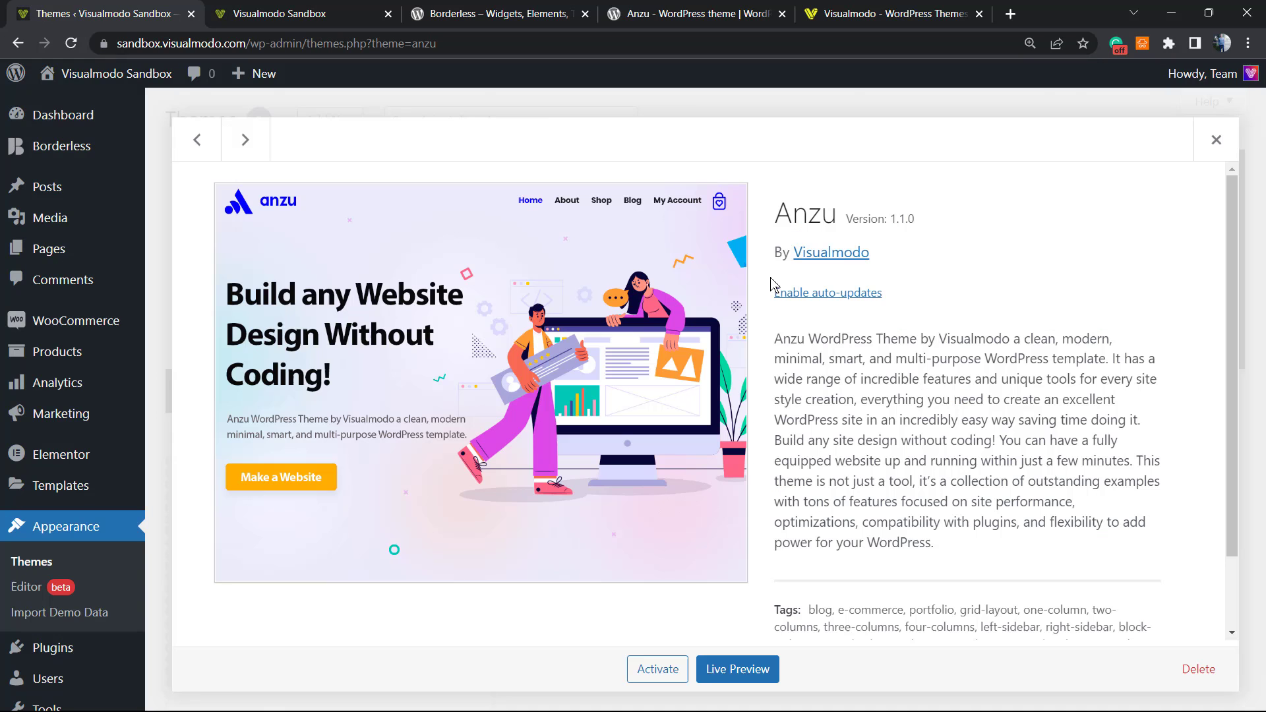
click(1199, 669)
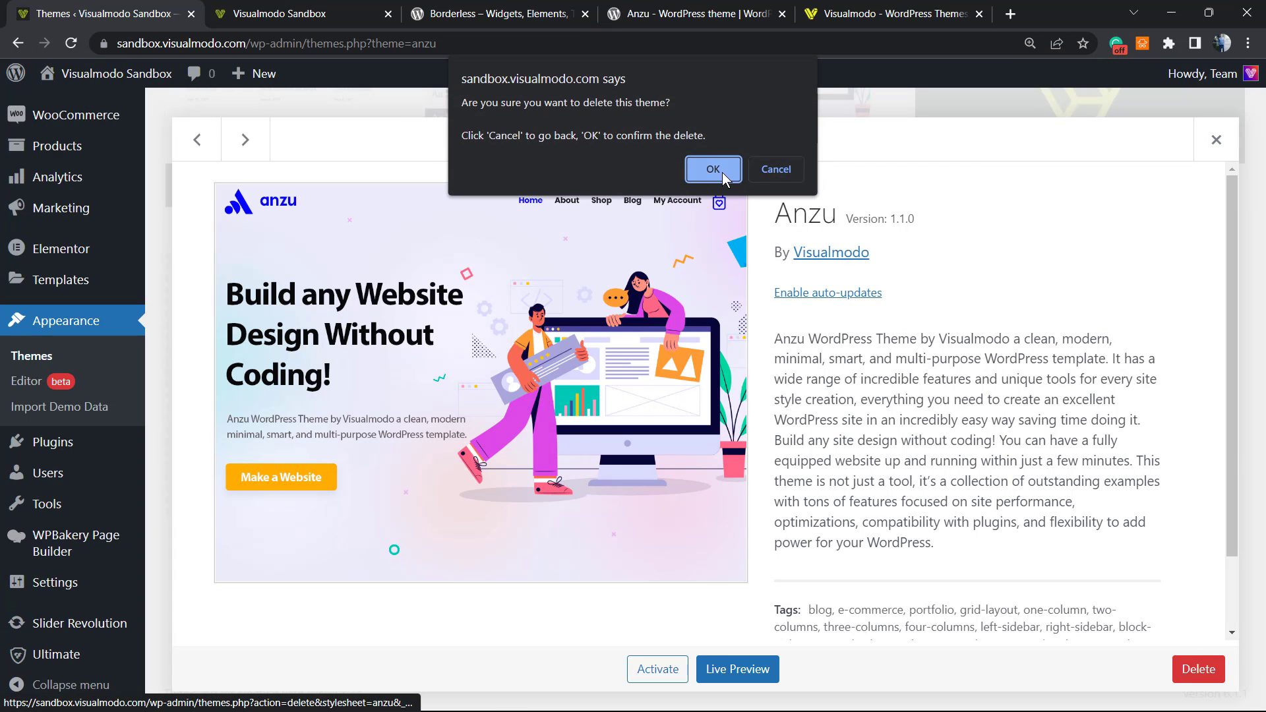
key(Return)
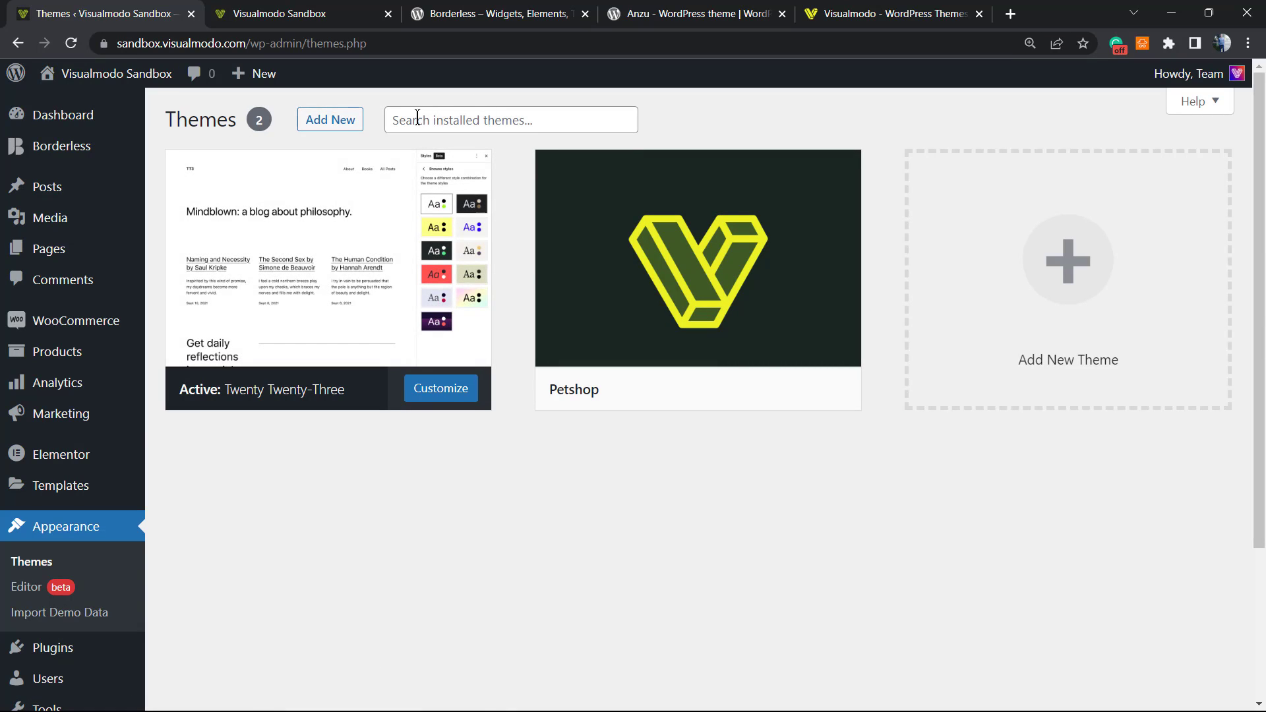
mouse_move(295, 255)
Search the theme directory for 'anzu', then install and activate the Anzu theme.
click(331, 120)
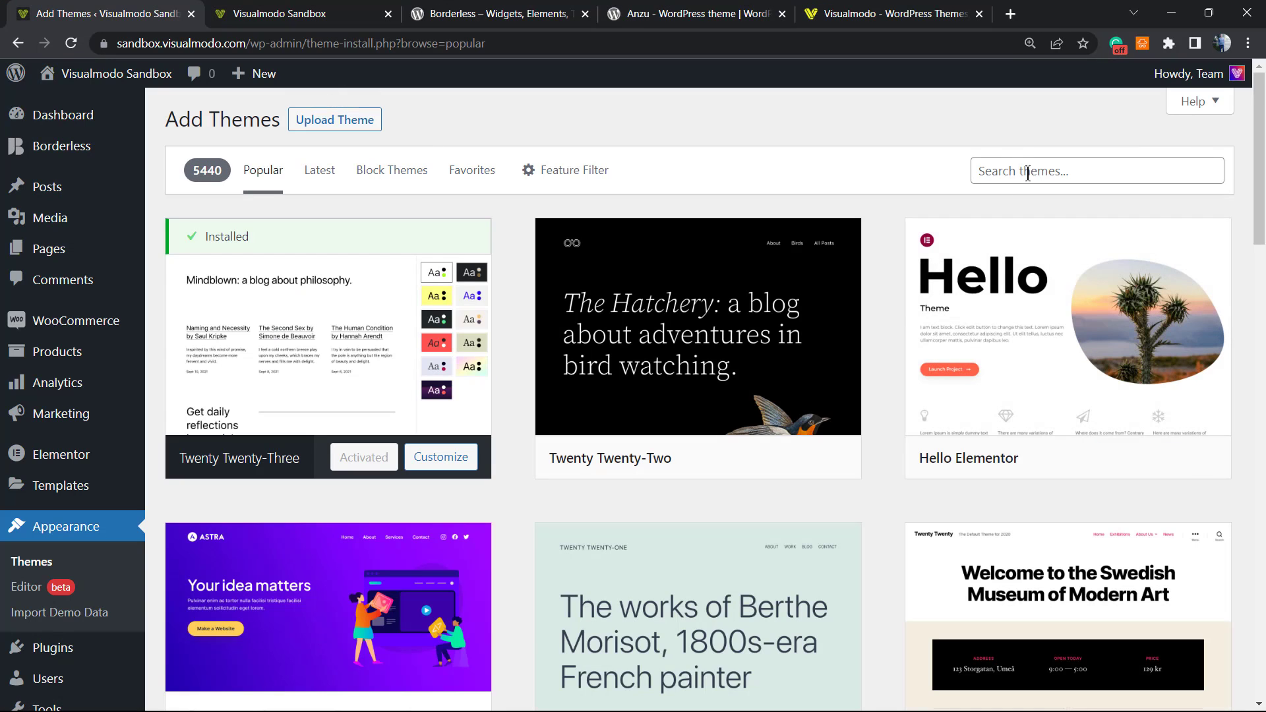
click(1028, 173)
text(an)
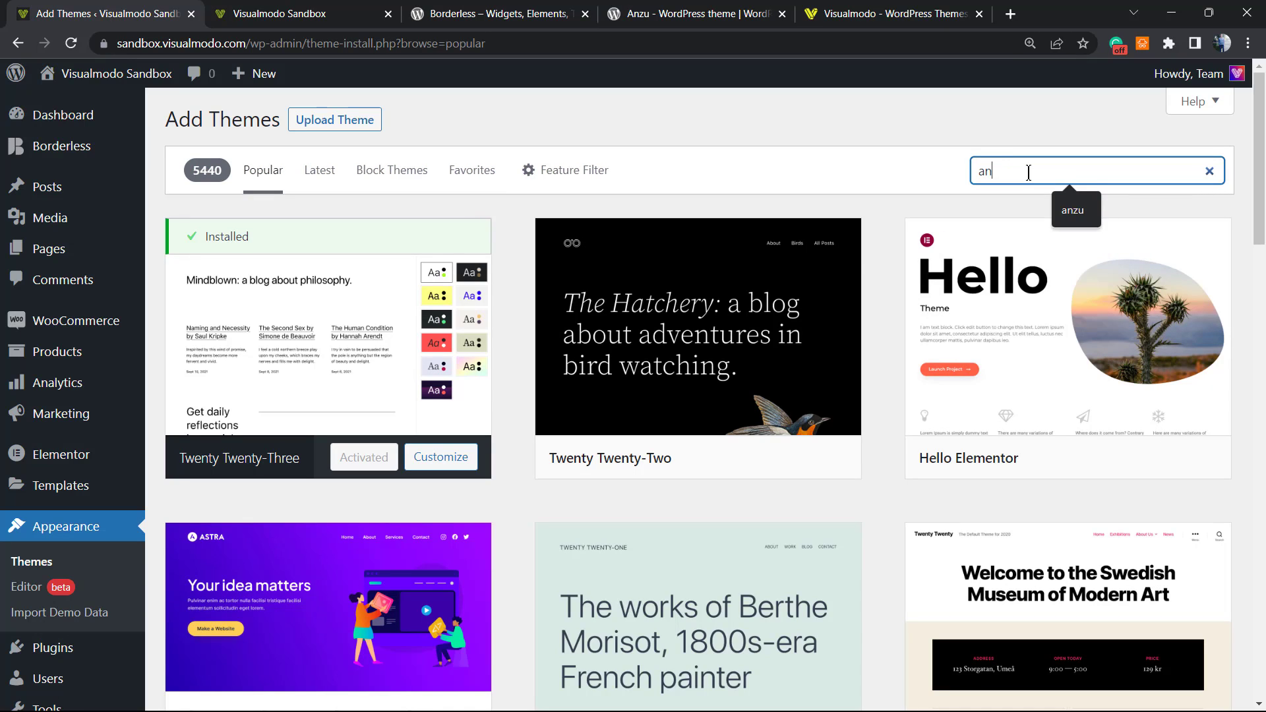
text(zu)
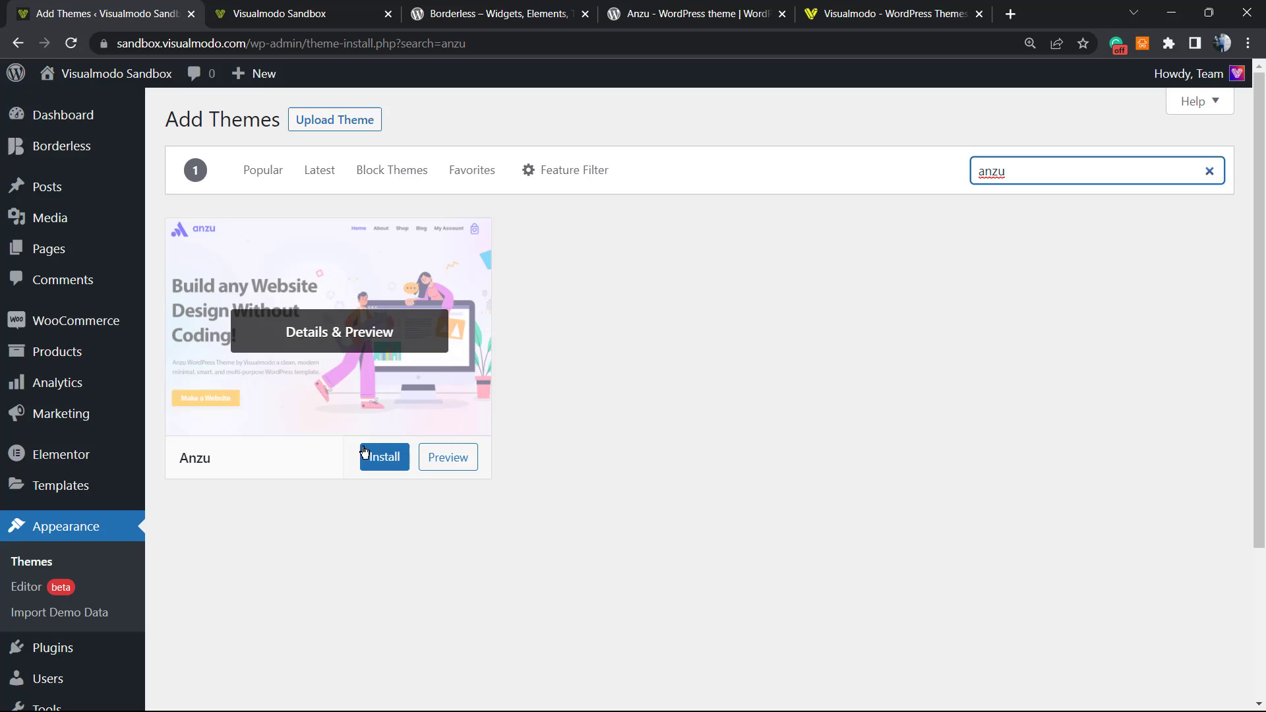
click(380, 460)
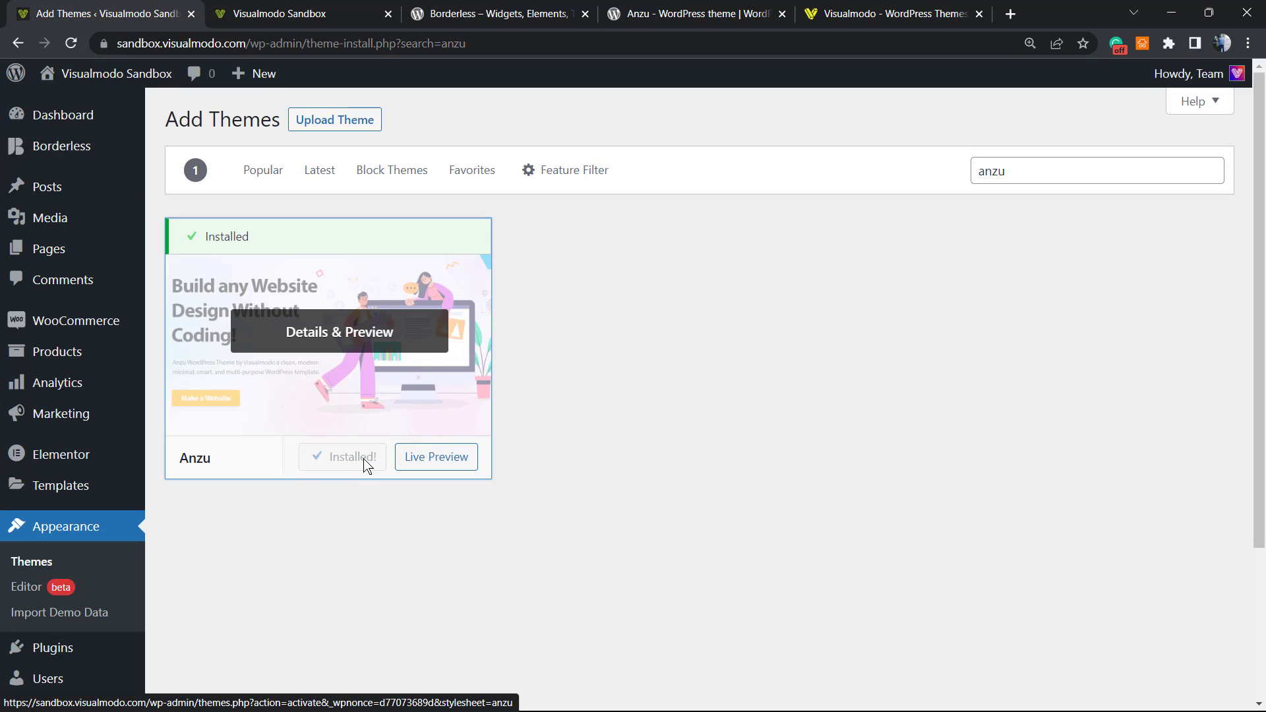
click(355, 462)
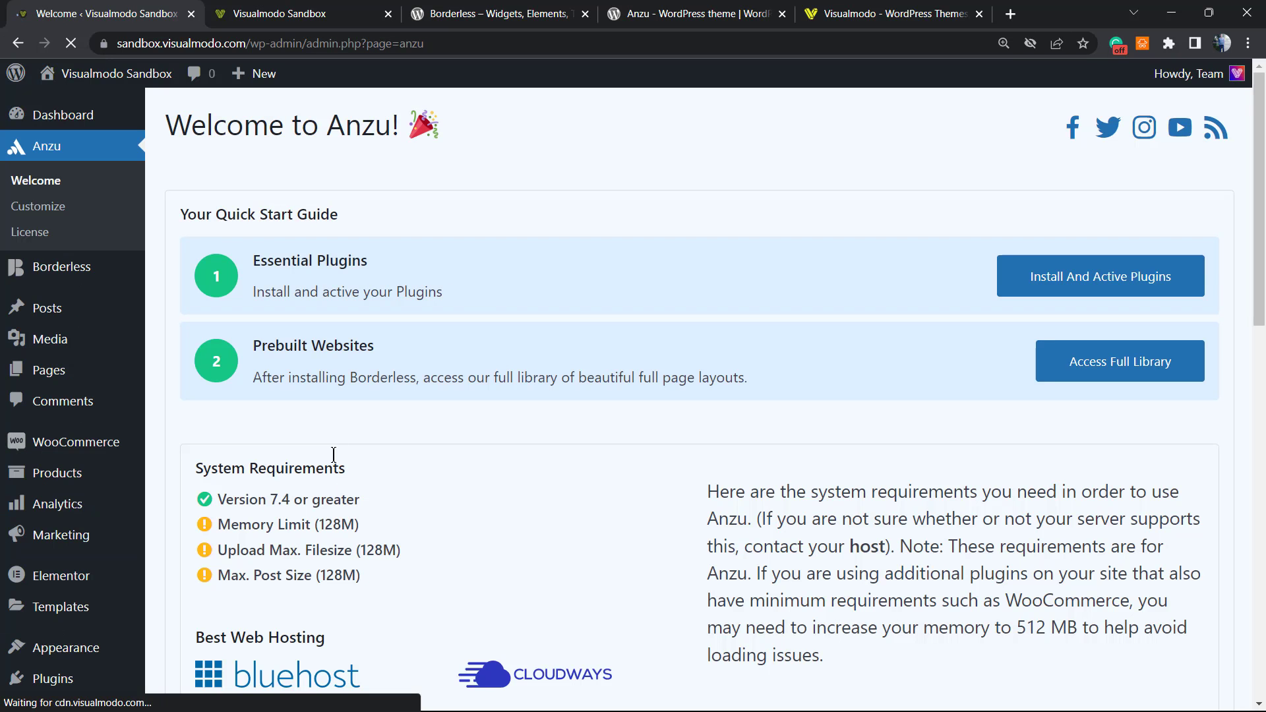
Launch the Customizer from Appearance > Customize.
scroll(198, 461, down, 1)
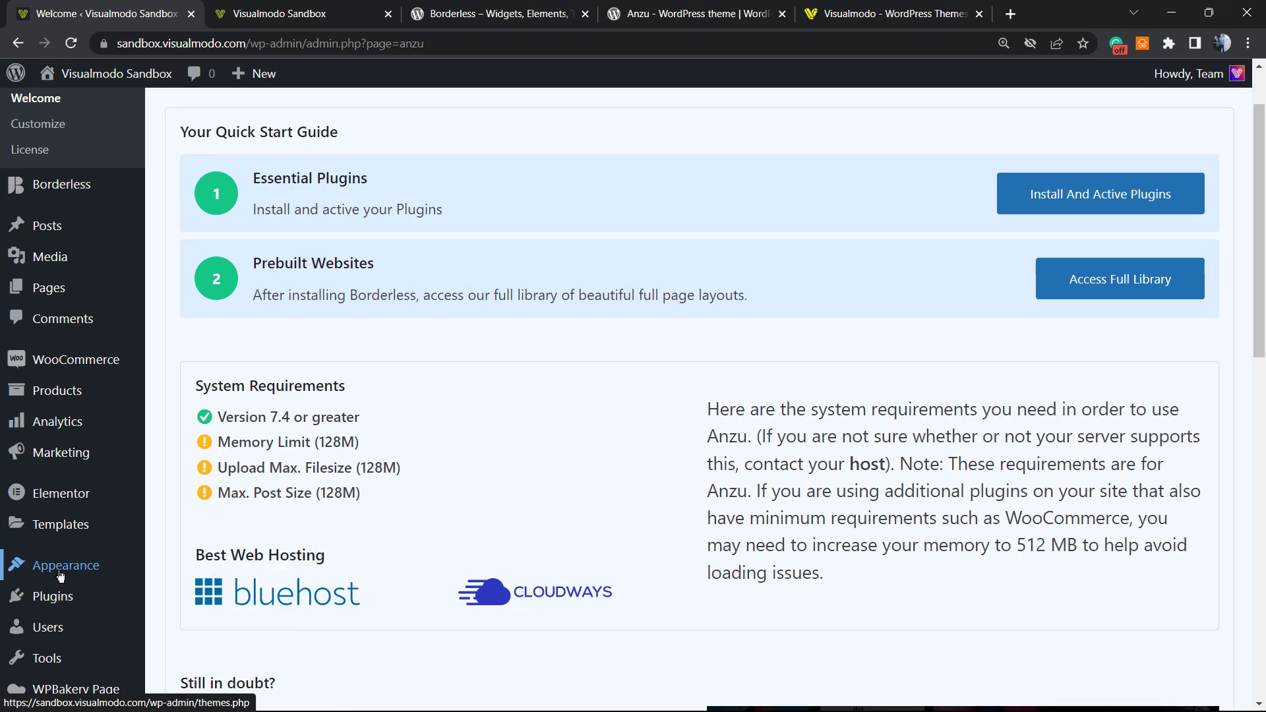
mouse_move(111, 560)
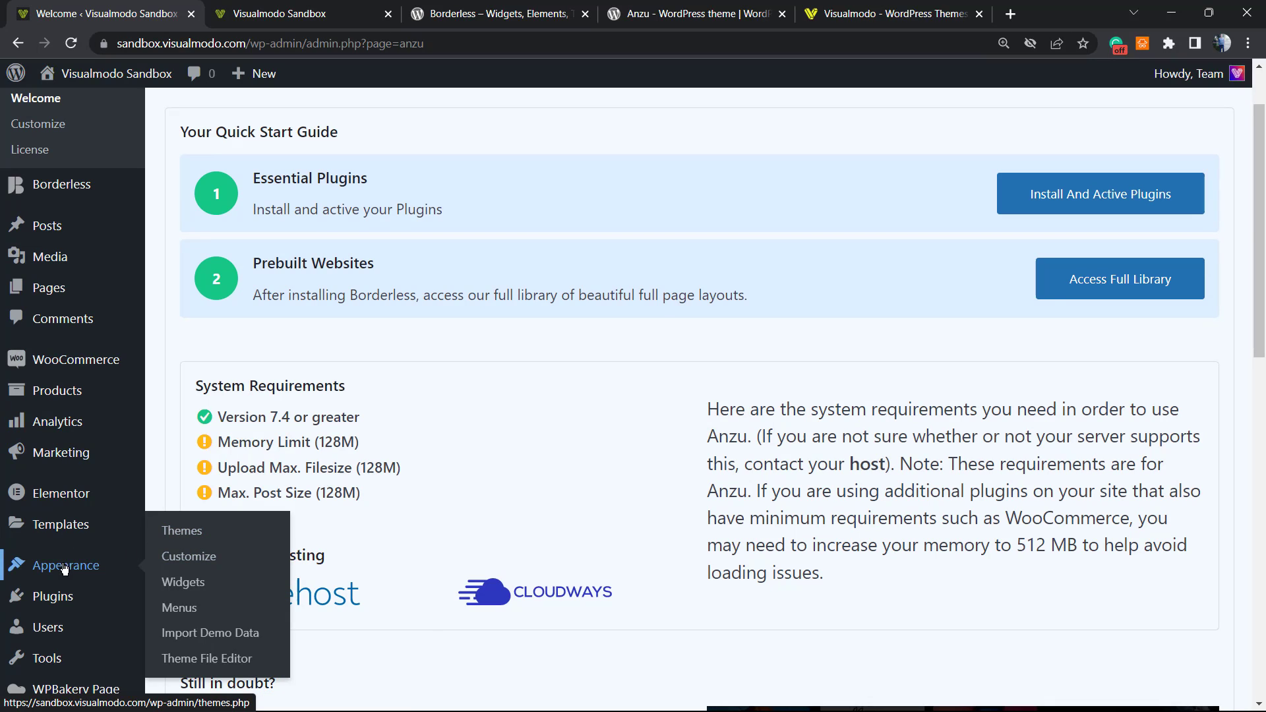
click(203, 560)
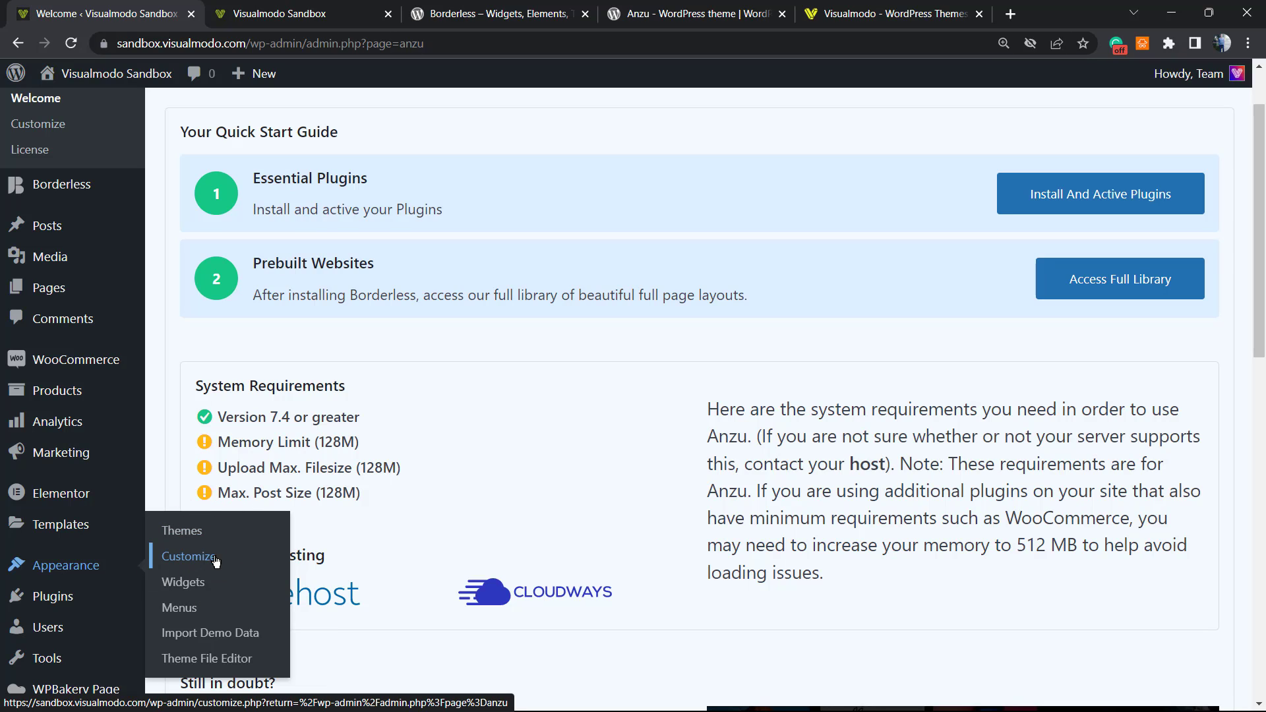
In the Customizer's Footer > Footer Bottom settings, turn on Enable Copyright.
click(216, 560)
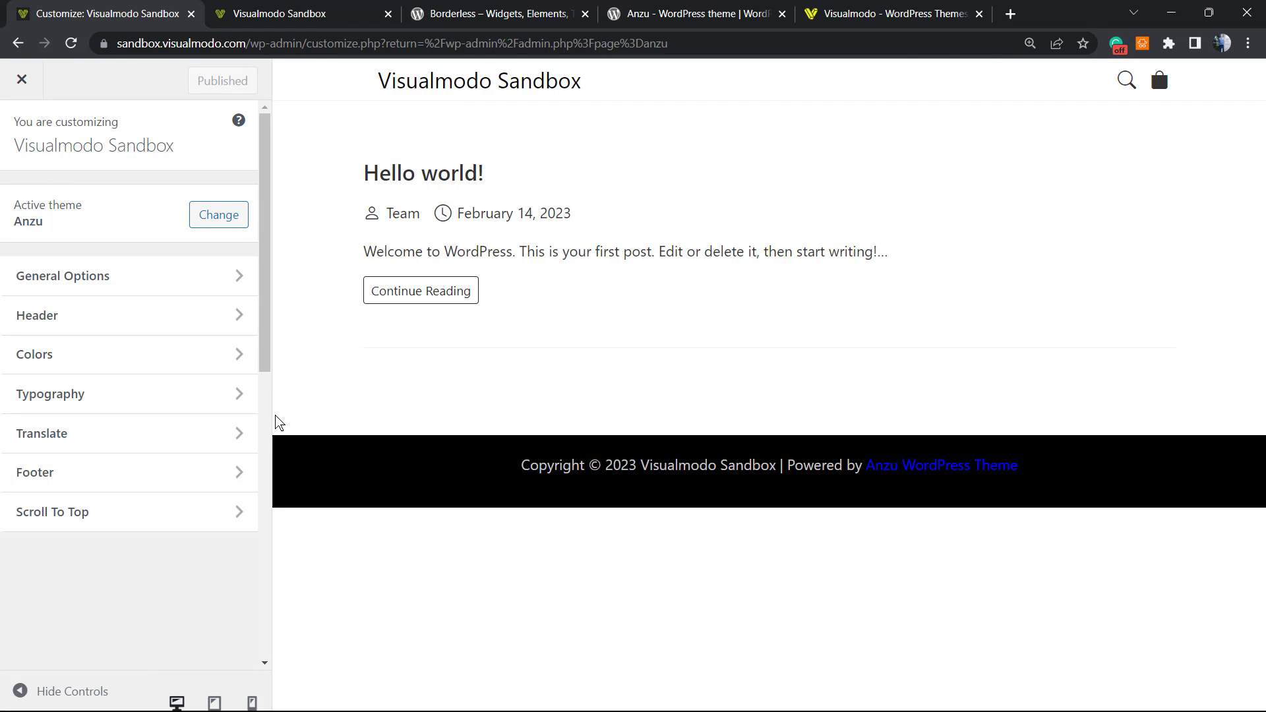
click(85, 474)
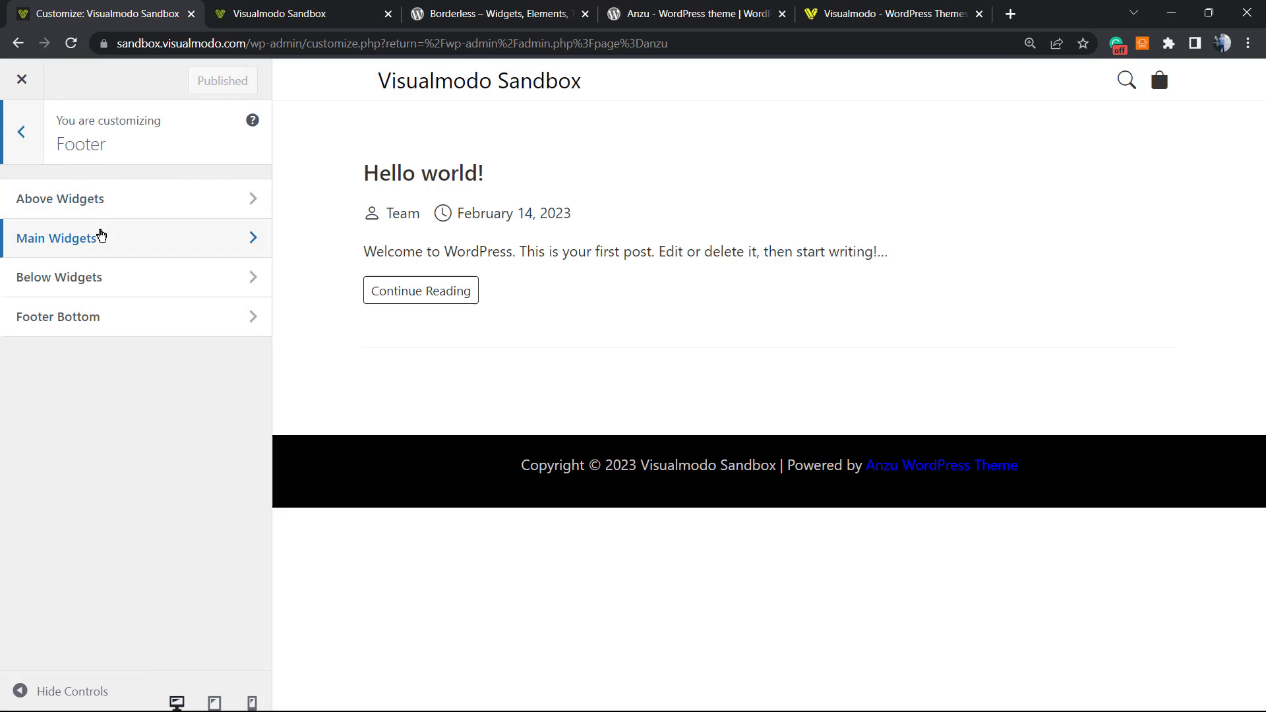
click(79, 323)
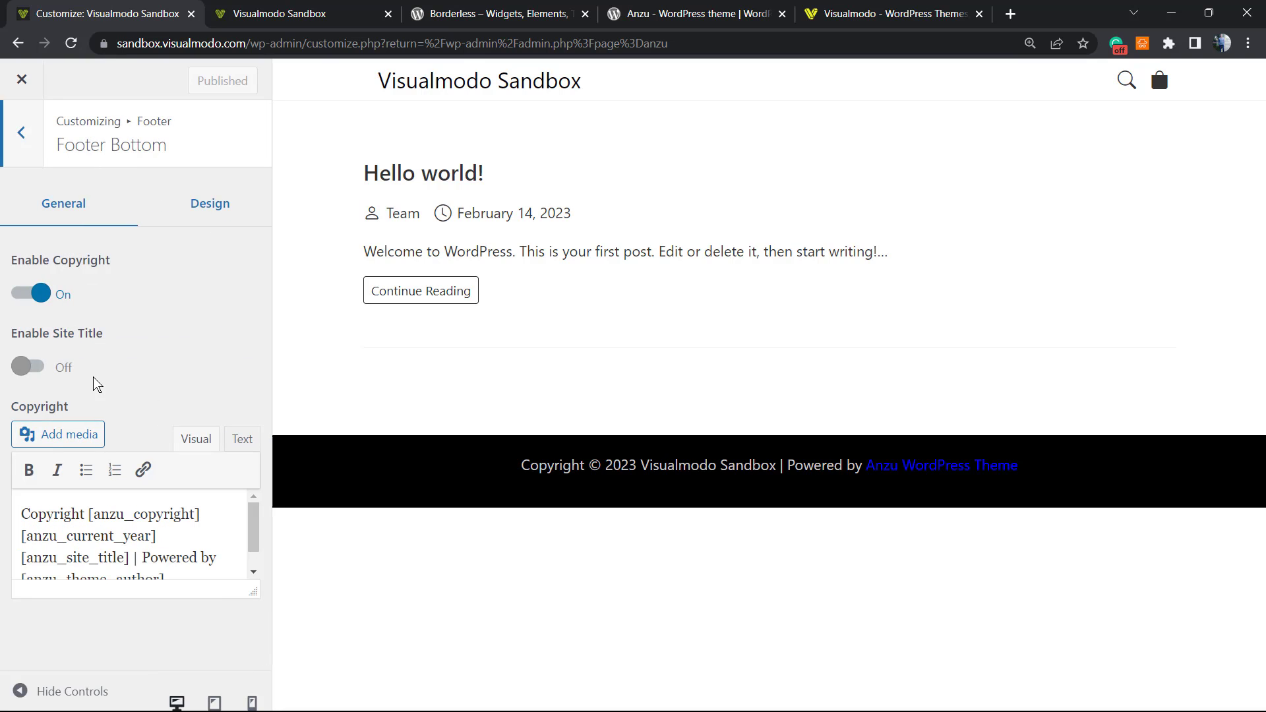
click(29, 295)
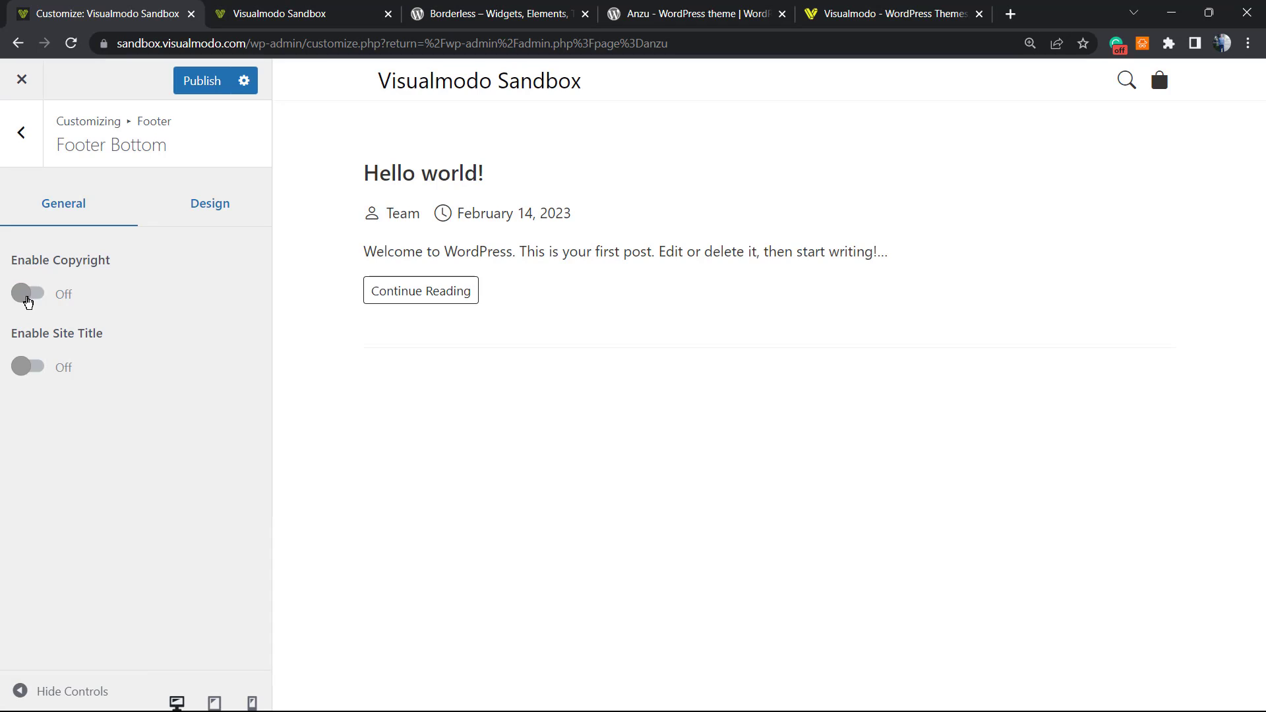
click(29, 294)
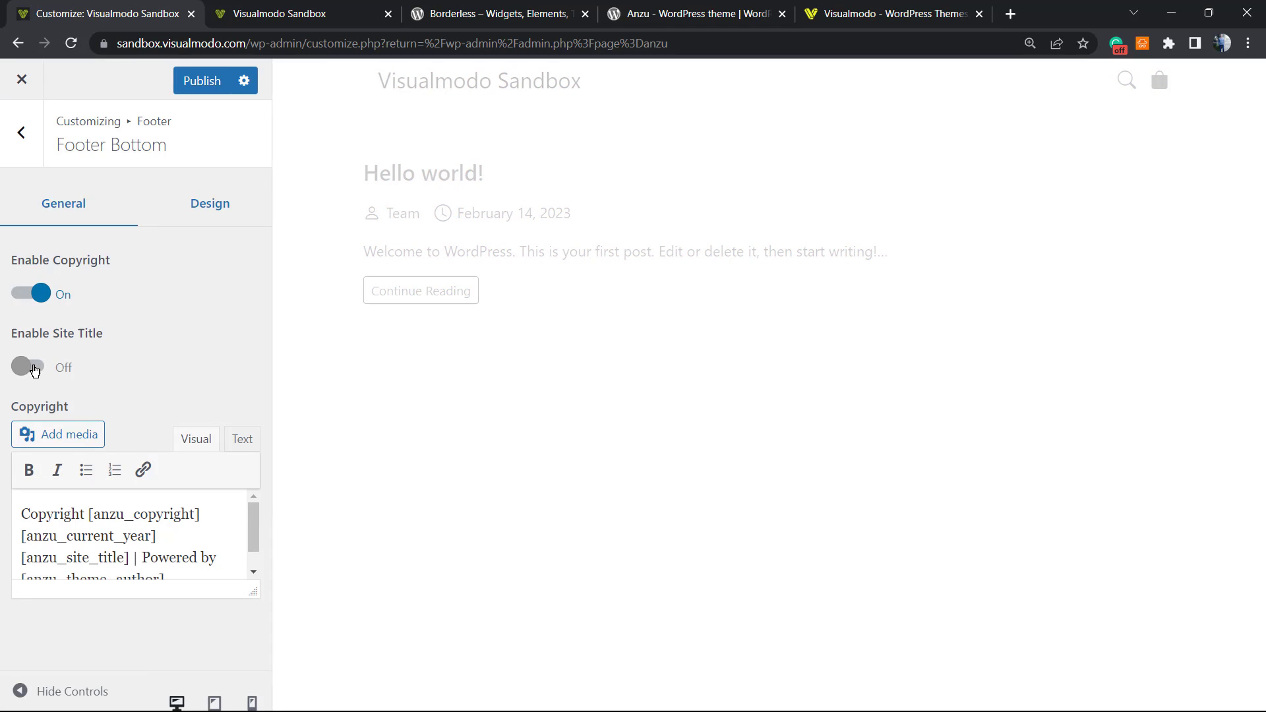
Replace the copyright text with 'Powered by Visualmodo' and publish.
triple_click(122, 531)
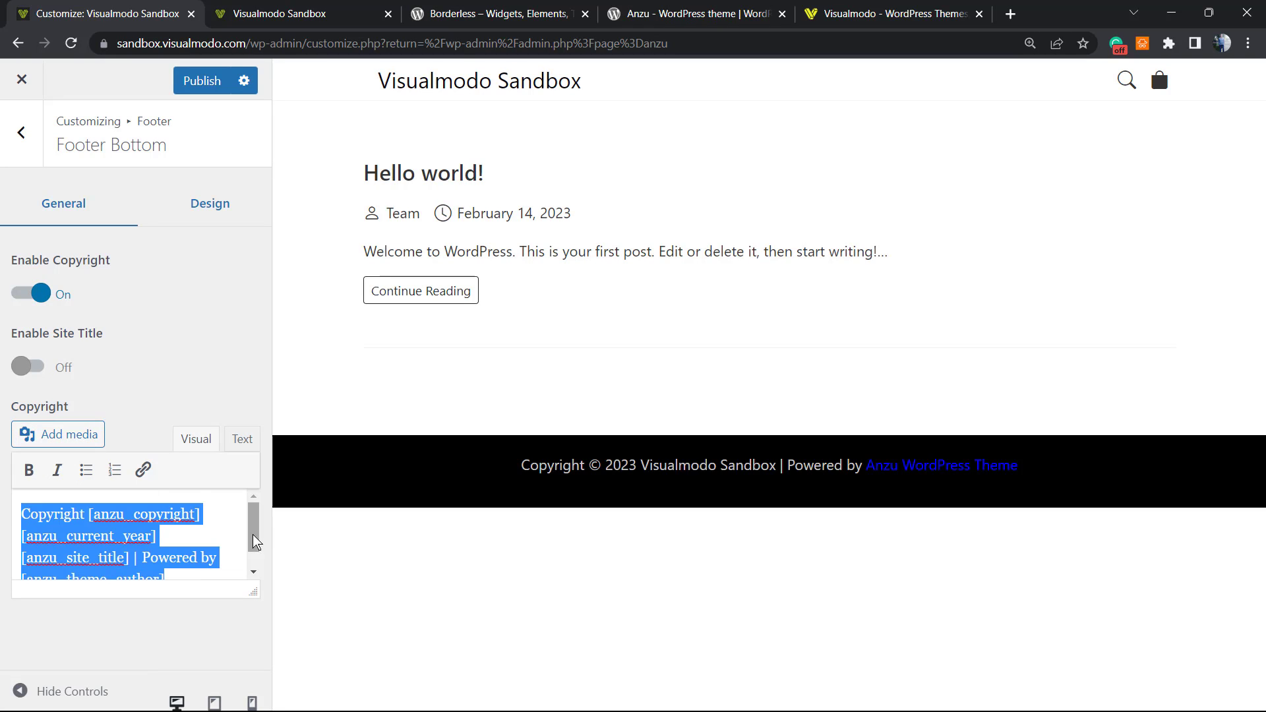
drag(253, 537, 248, 558)
scroll(158, 528, up, 1)
text(Powered)
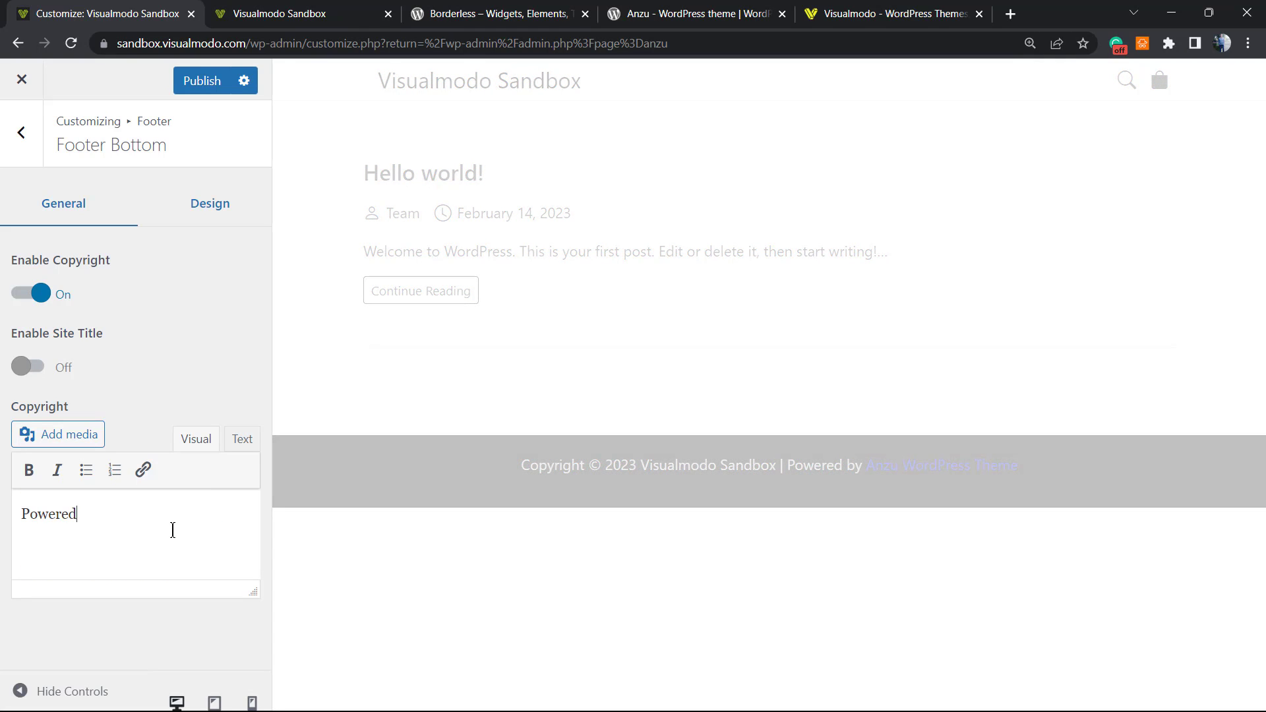
text( by Visualmodo)
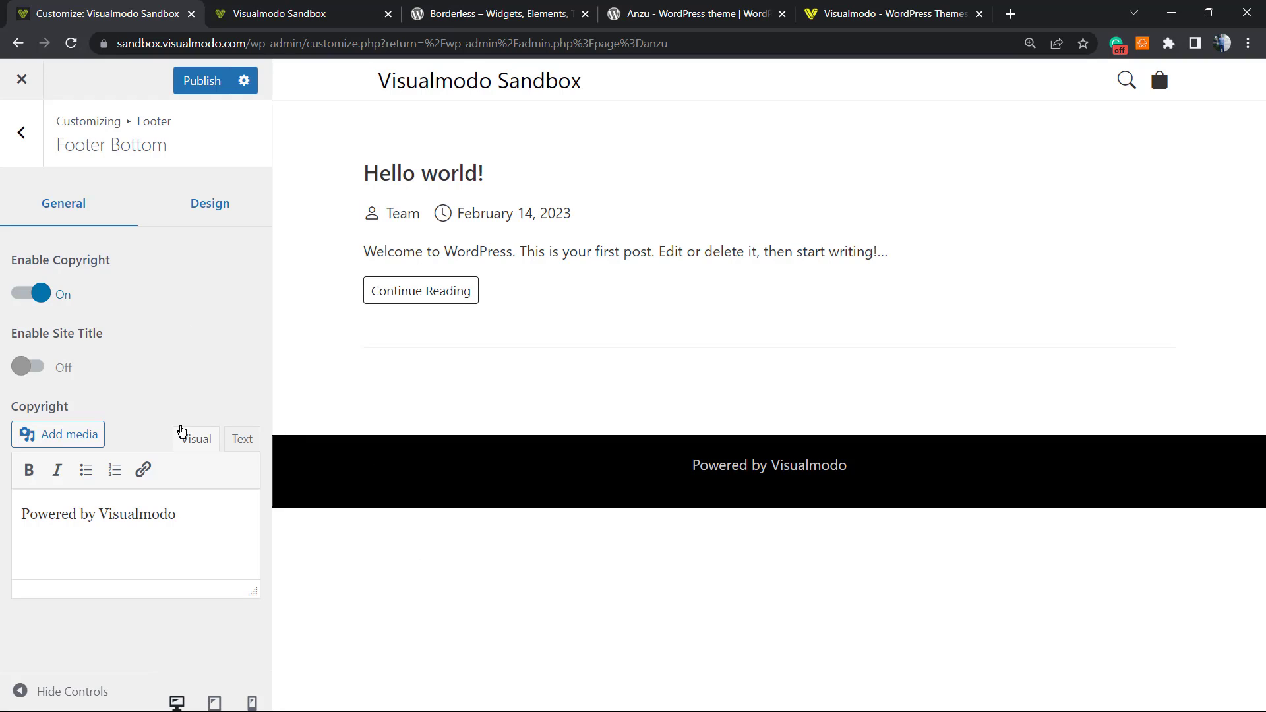
click(193, 85)
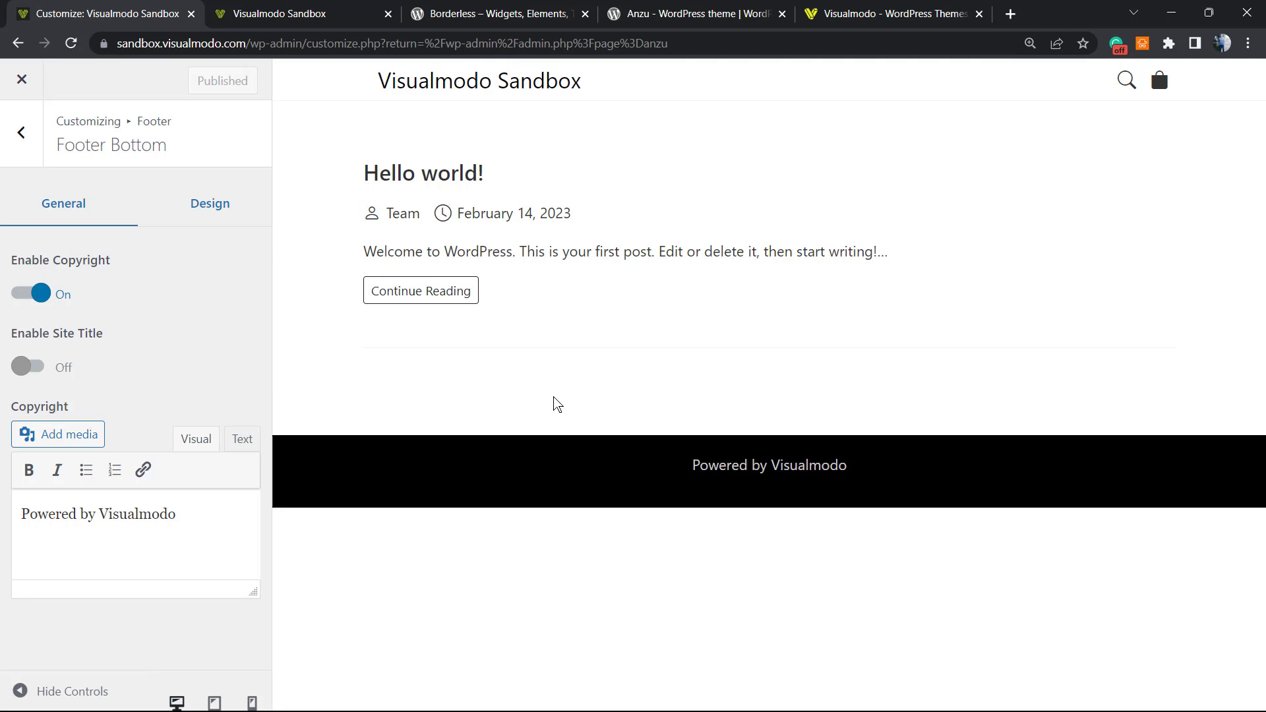
On the Borderless plugin page, scroll down and highlight words in the plugin title.
click(470, 10)
scroll(344, 538, down, 1)
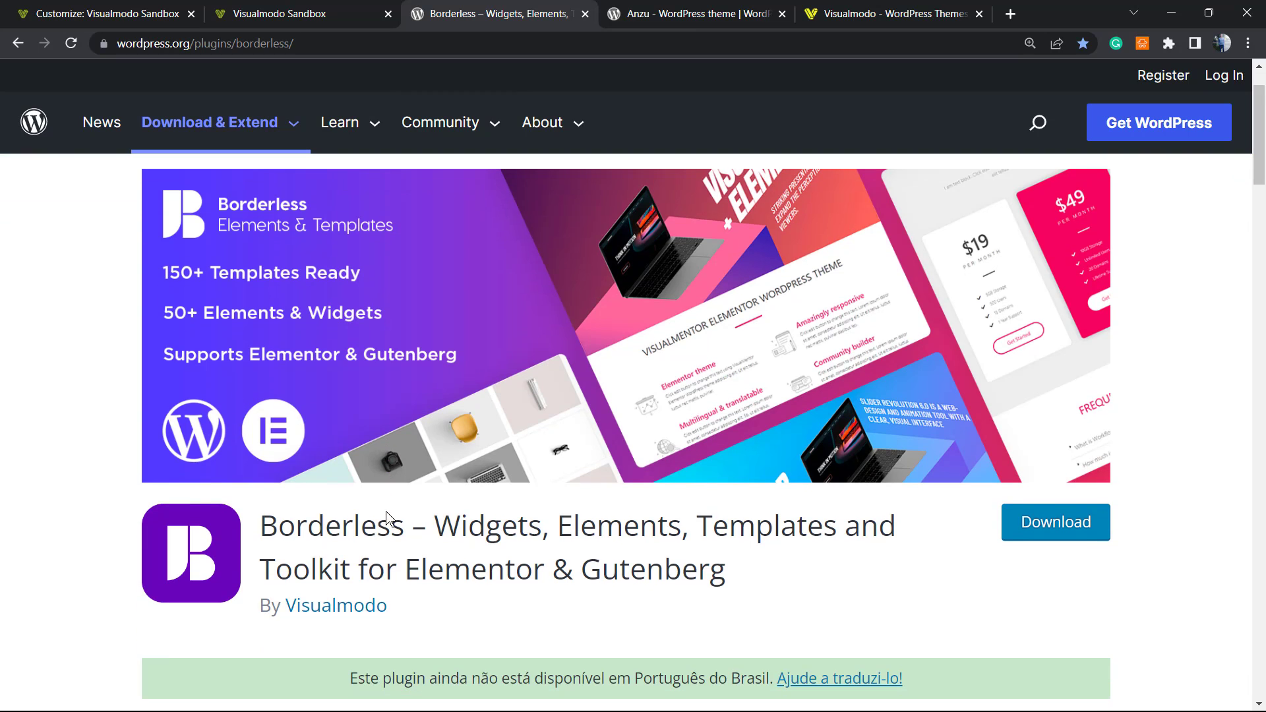
double_click(335, 526)
double_click(480, 525)
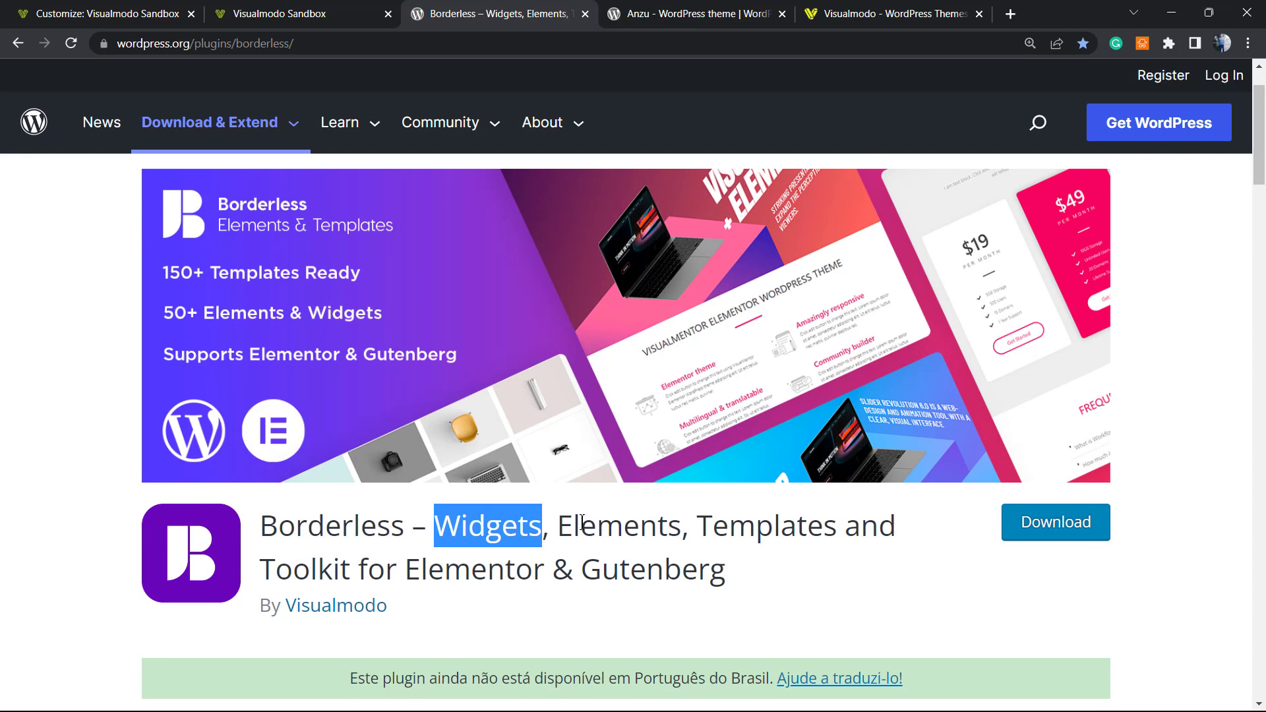
double_click(607, 521)
click(770, 513)
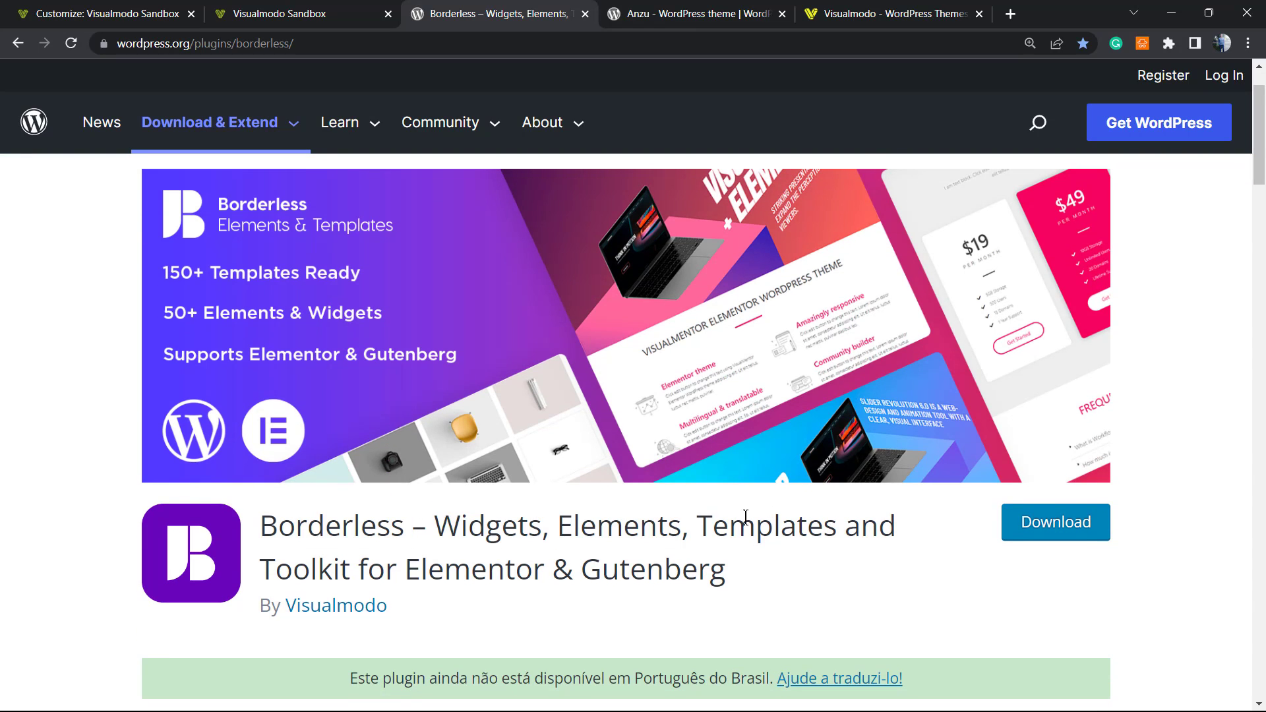
Highlight Elementor, Gutenberg and Borderless, then visit the Anzu theme and Visualmodo tabs.
double_click(502, 560)
double_click(640, 583)
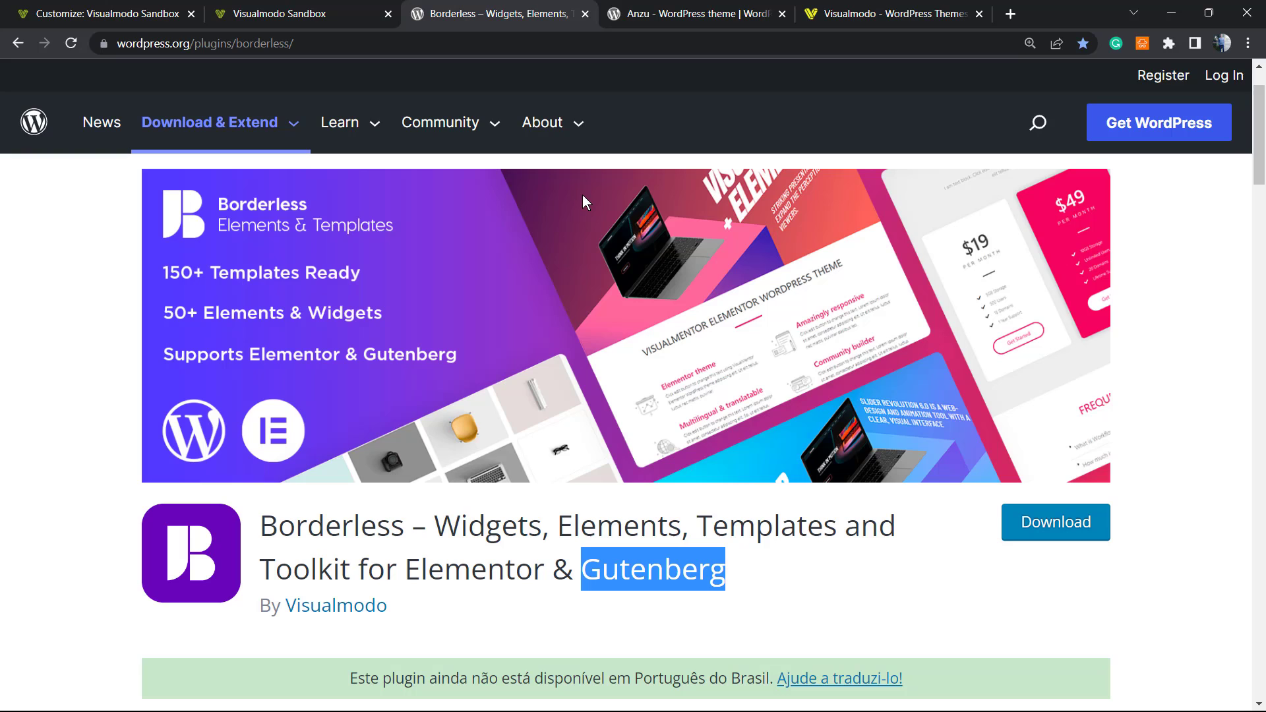
double_click(335, 525)
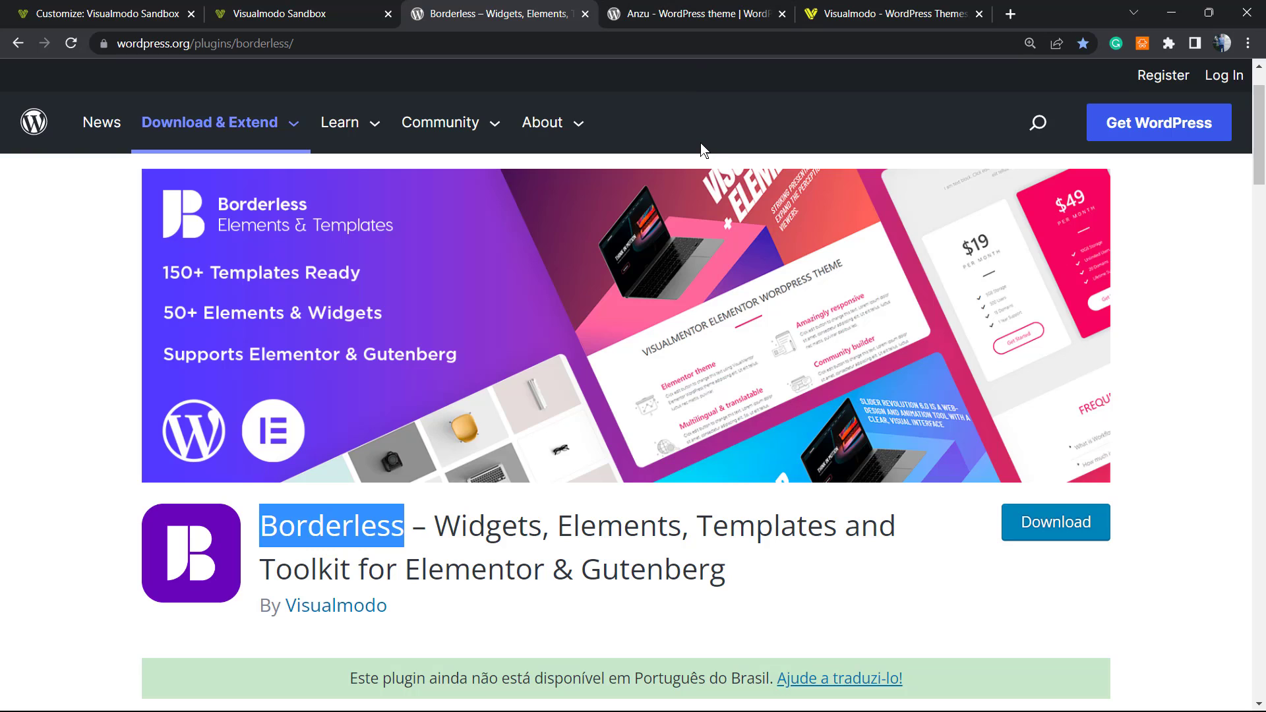
click(712, 5)
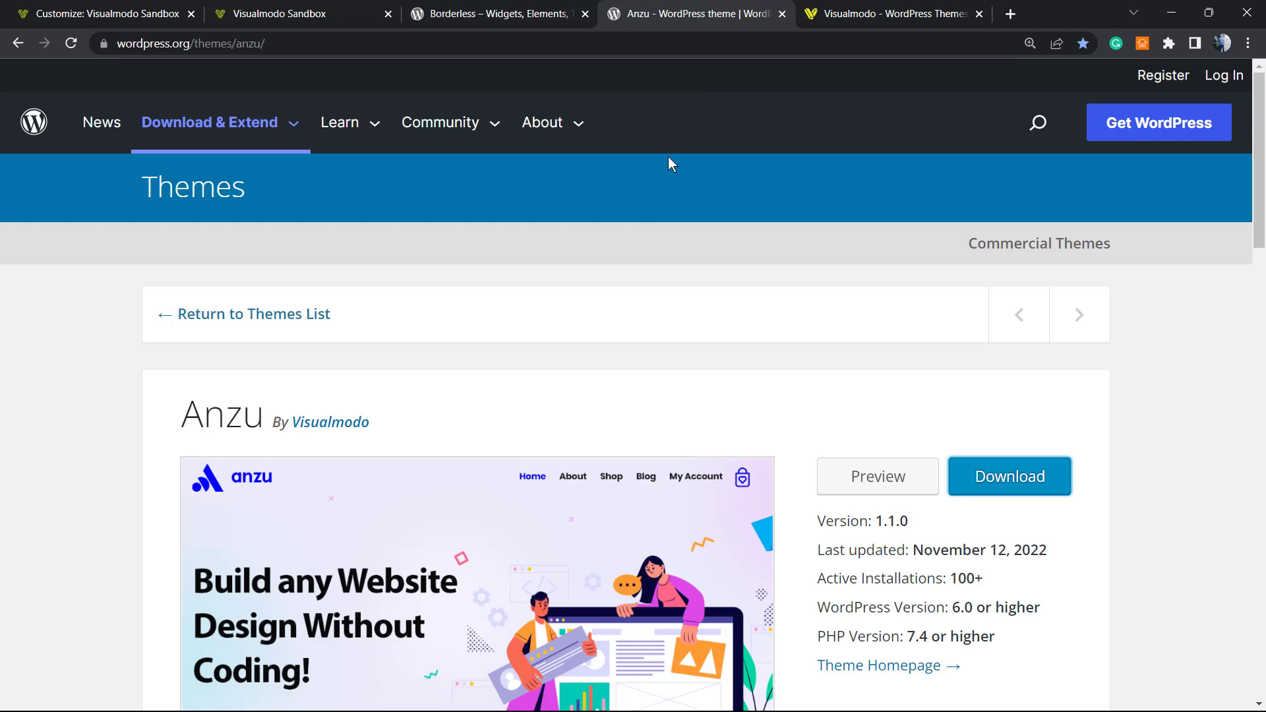
click(856, 9)
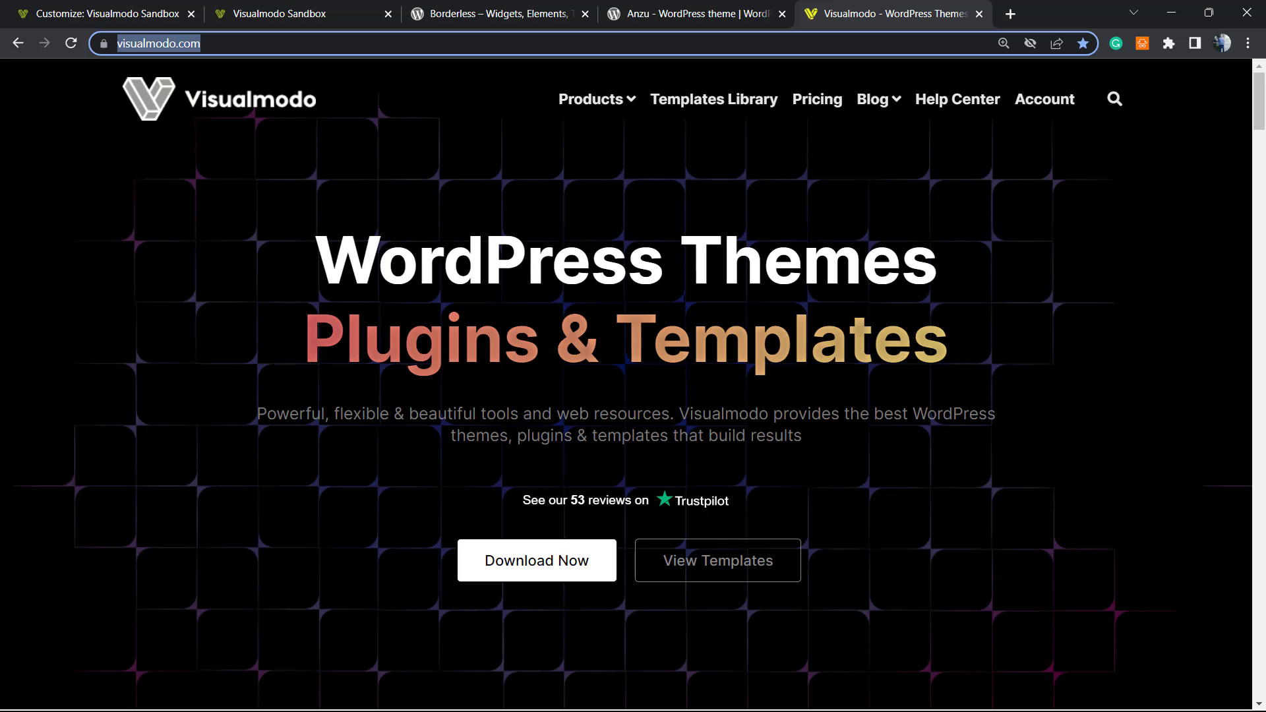
Open Visualmodo's Templates Library and scroll through templates like Eco Food 2, Food Truck, Bakery and Florist.
click(694, 99)
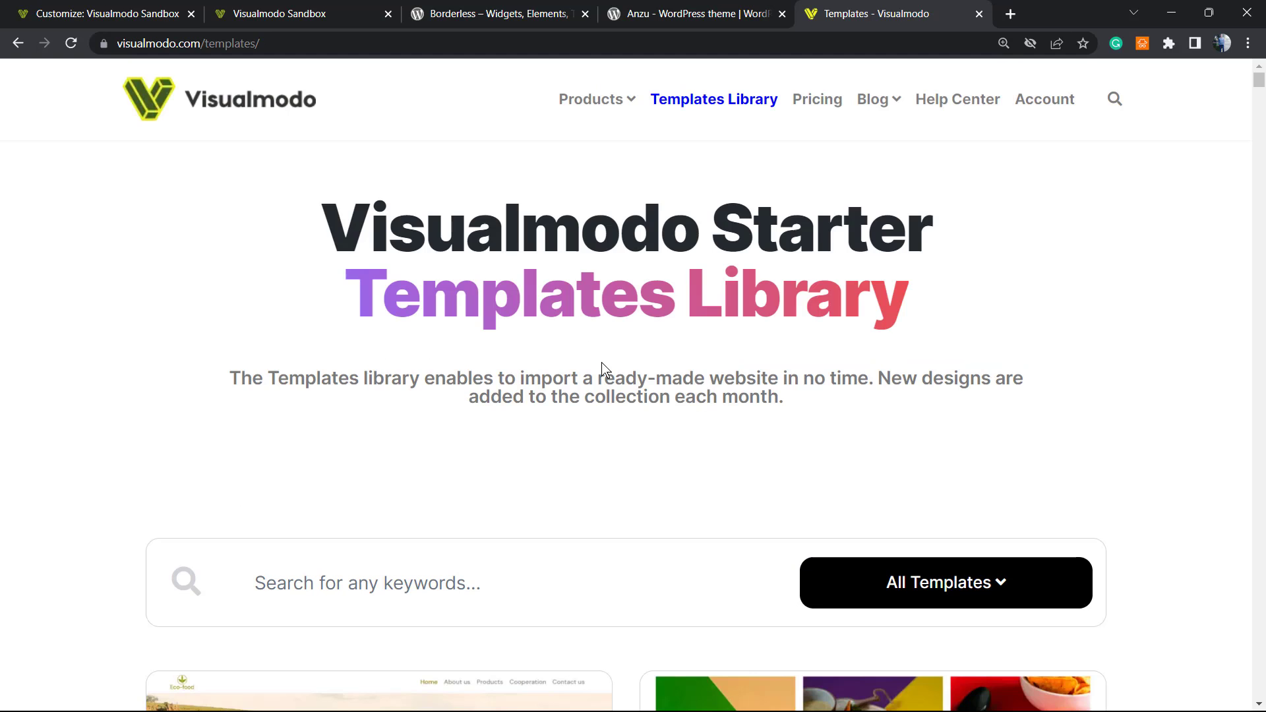
scroll(636, 416, down, 8)
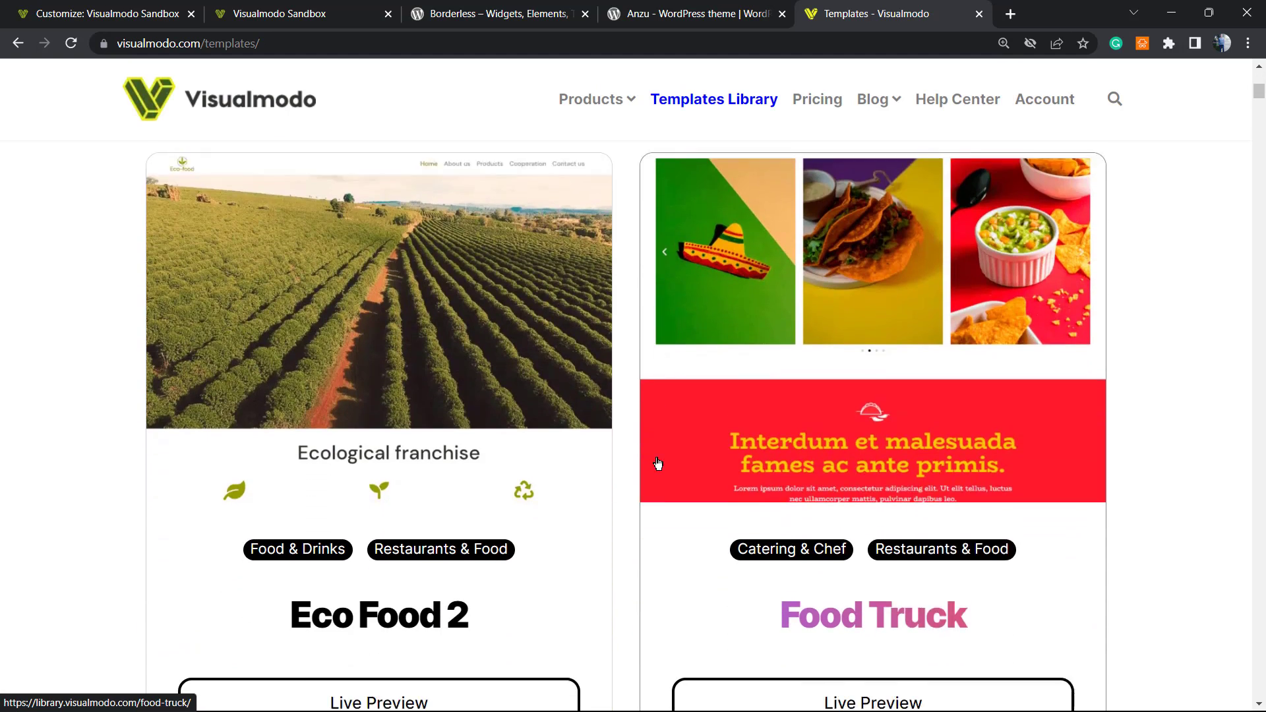
scroll(657, 463, down, 1)
scroll(645, 466, down, 14)
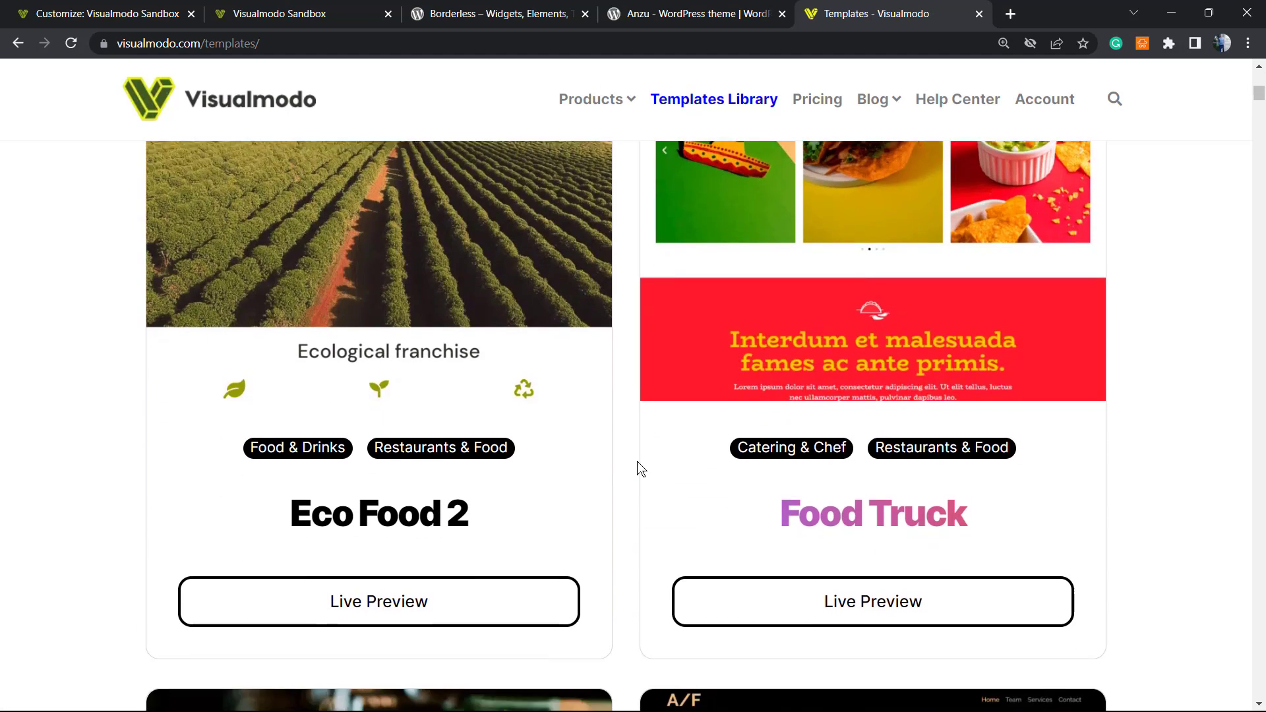
scroll(630, 500, down, 14)
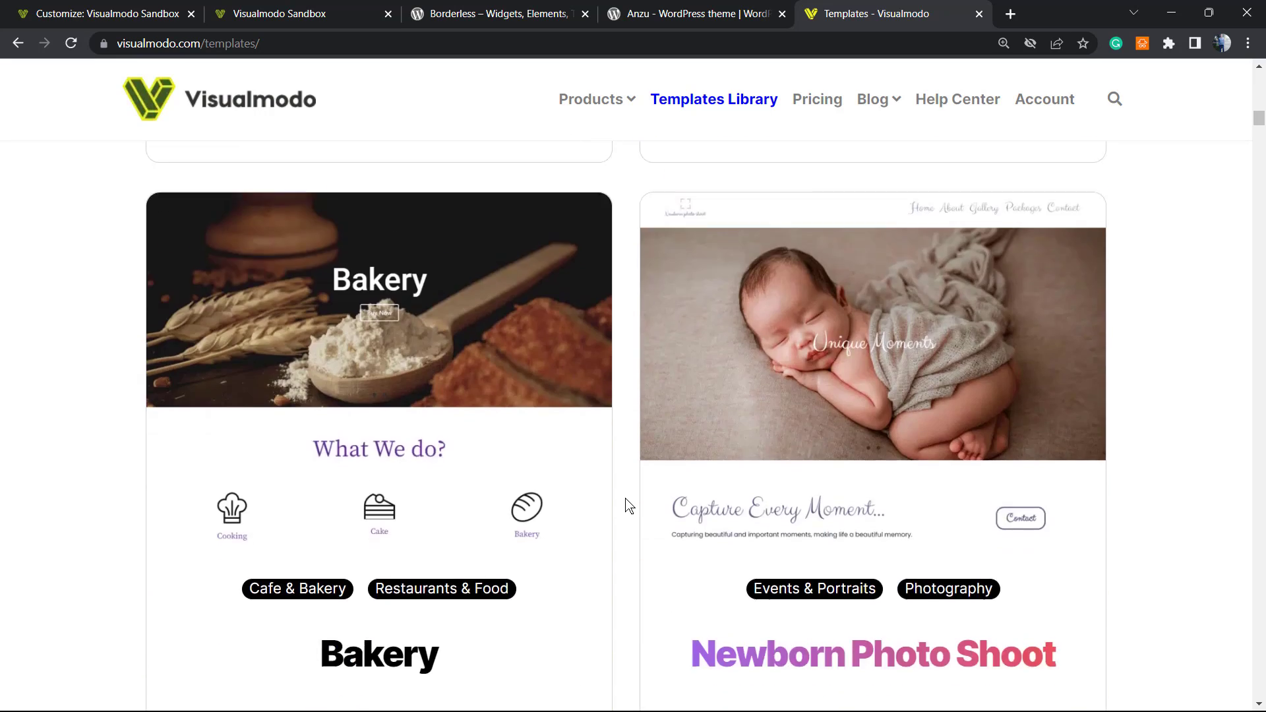
scroll(634, 508, down, 14)
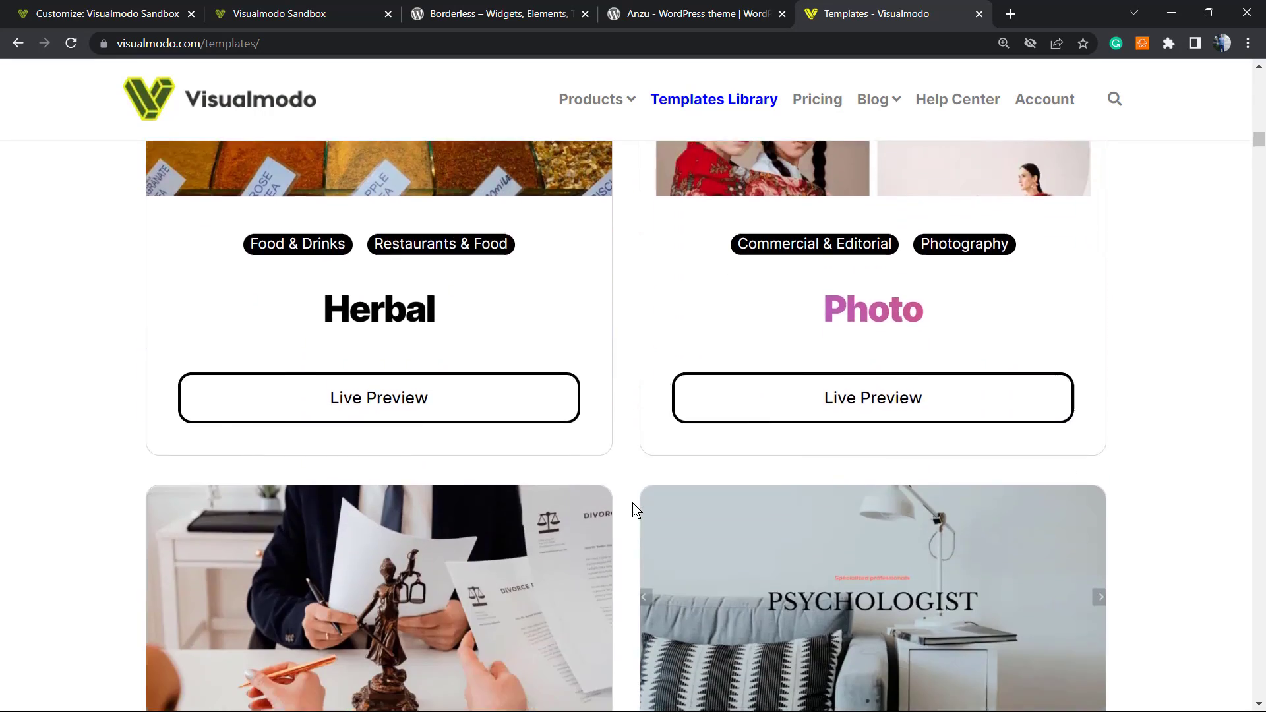
scroll(630, 526, down, 20)
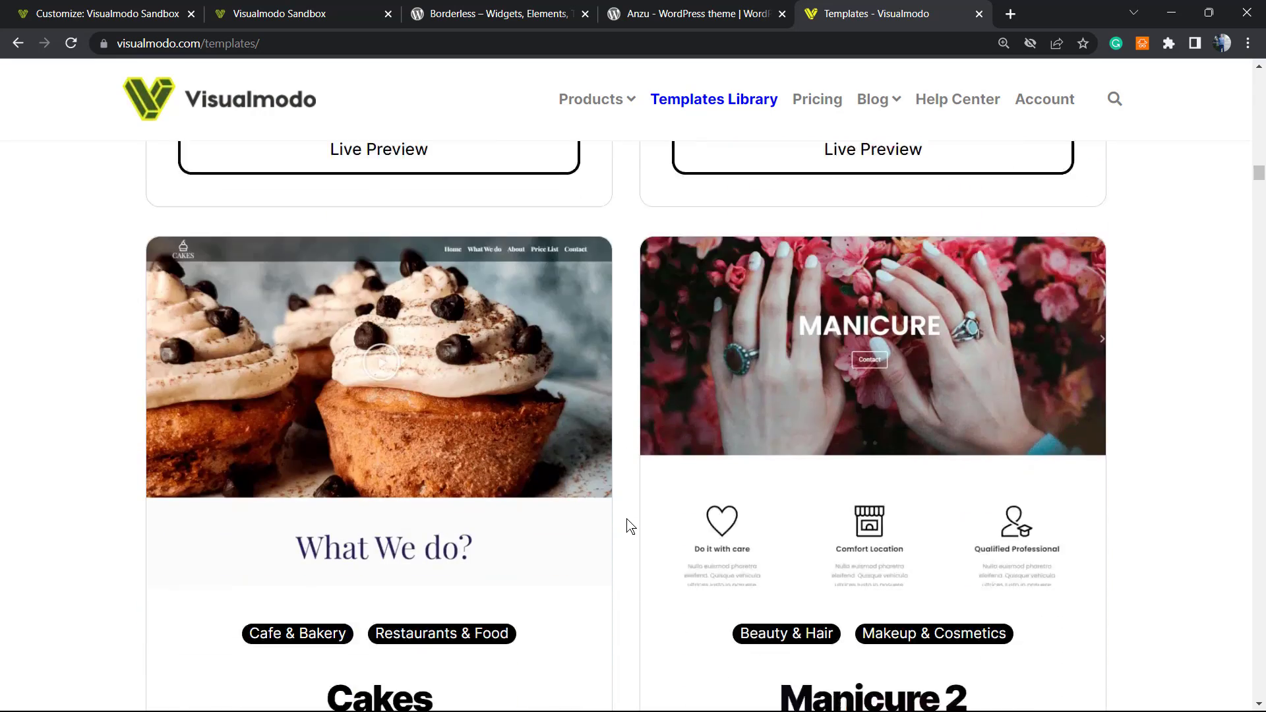
scroll(630, 531, down, 18)
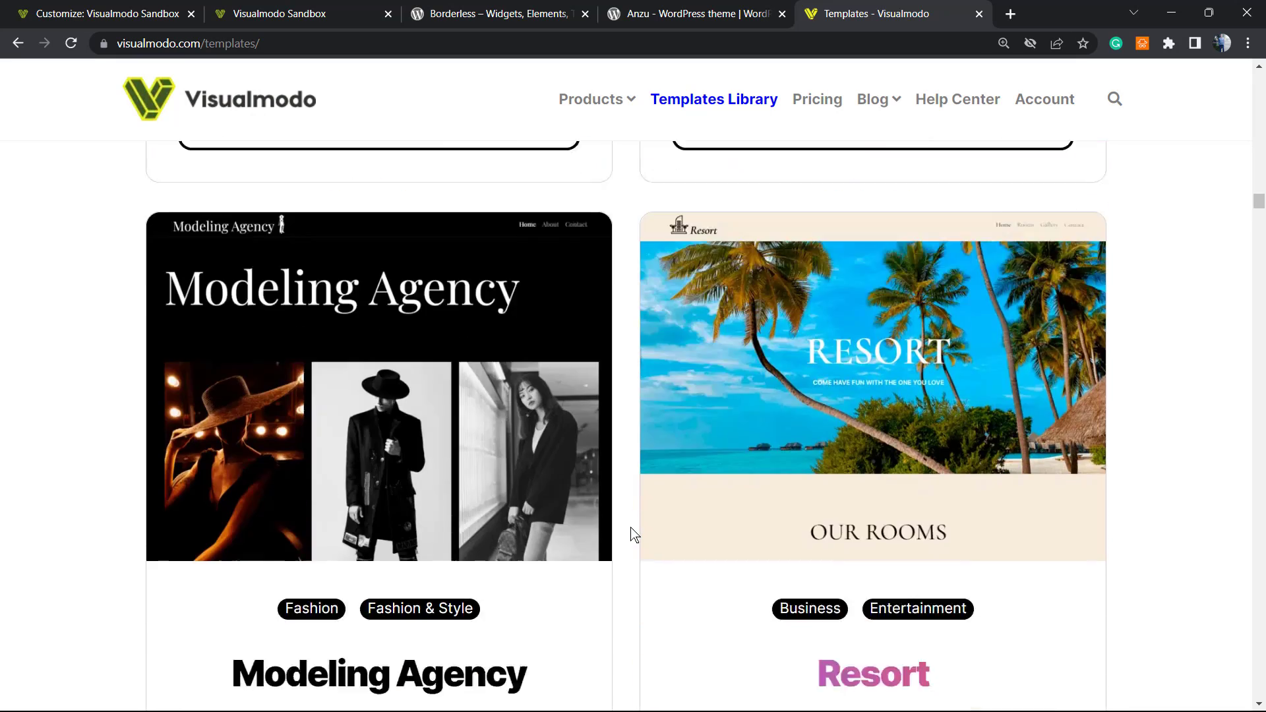
scroll(637, 515, down, 20)
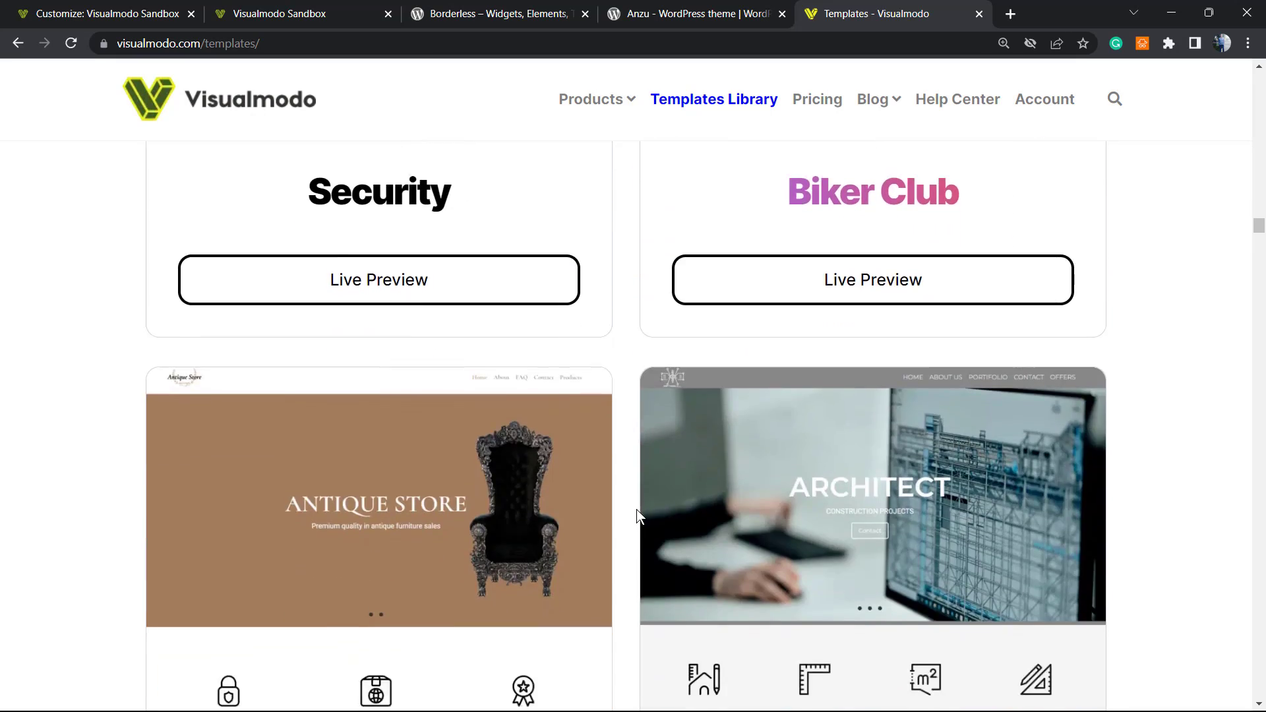
scroll(625, 475, down, 14)
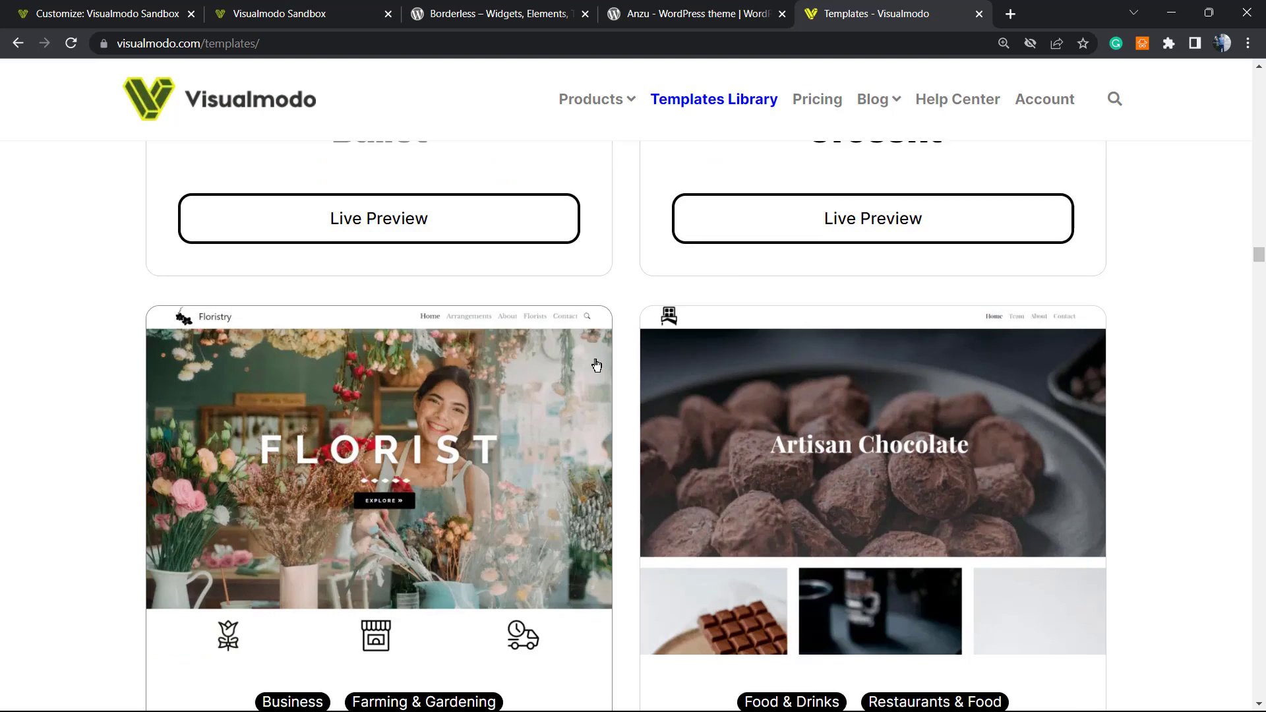